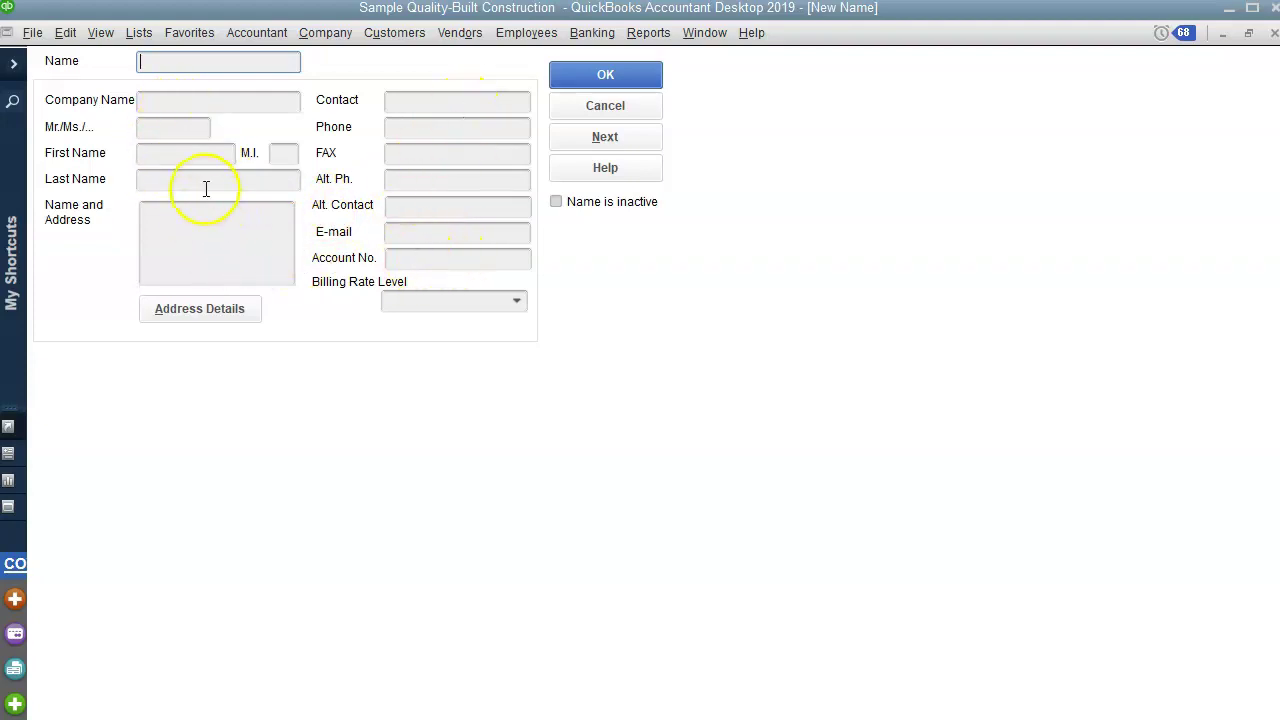
- Add a new entry named Shell to the Other Names list and save it
left_click(418, 258)
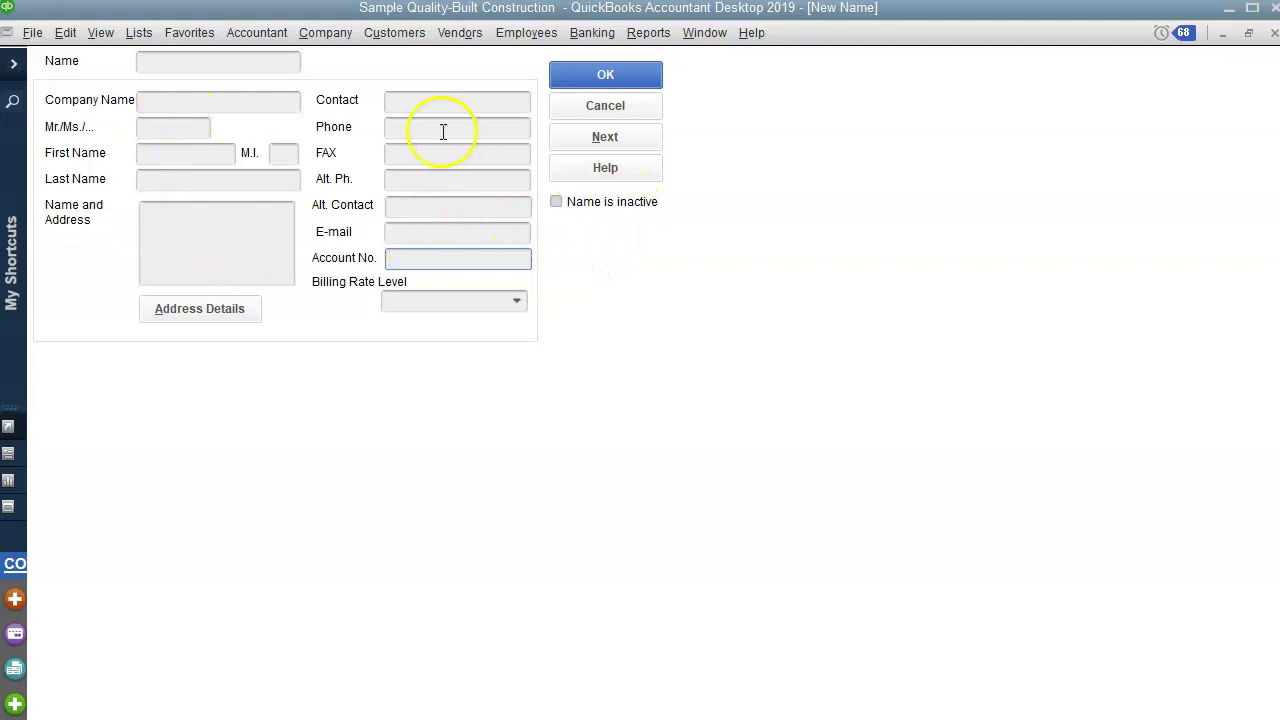
left_click(168, 62)
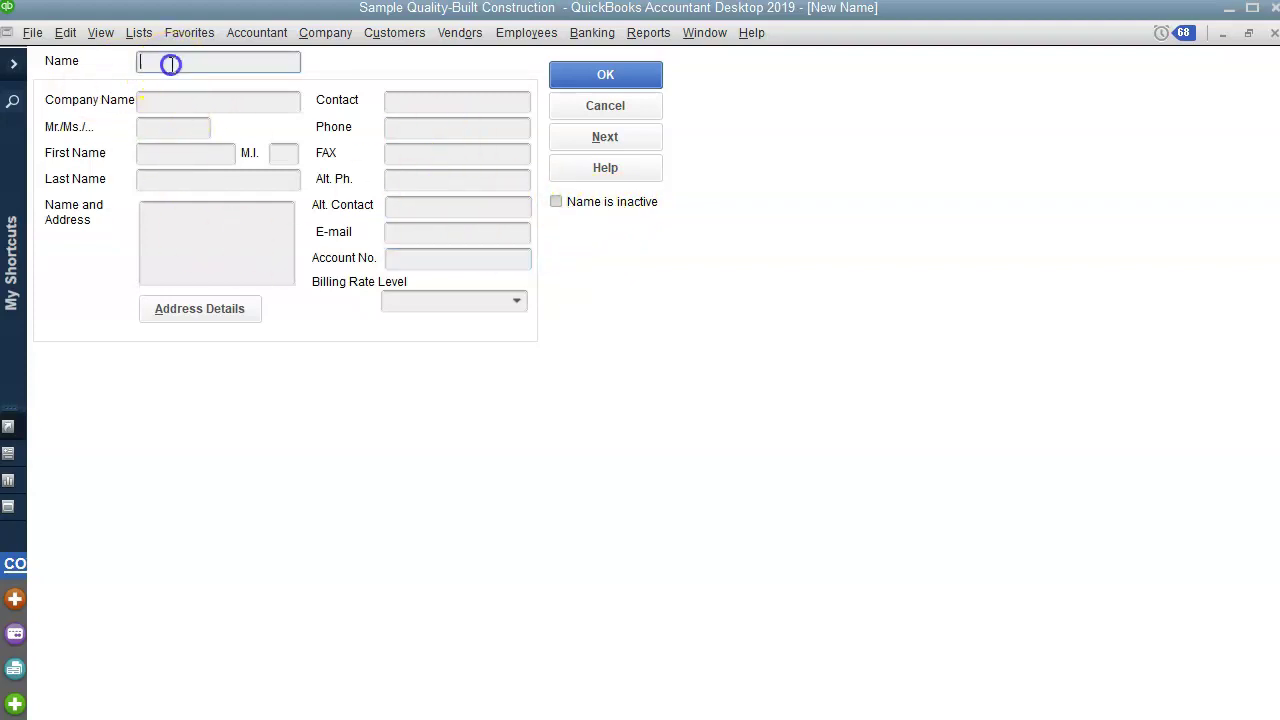
type("Shell")
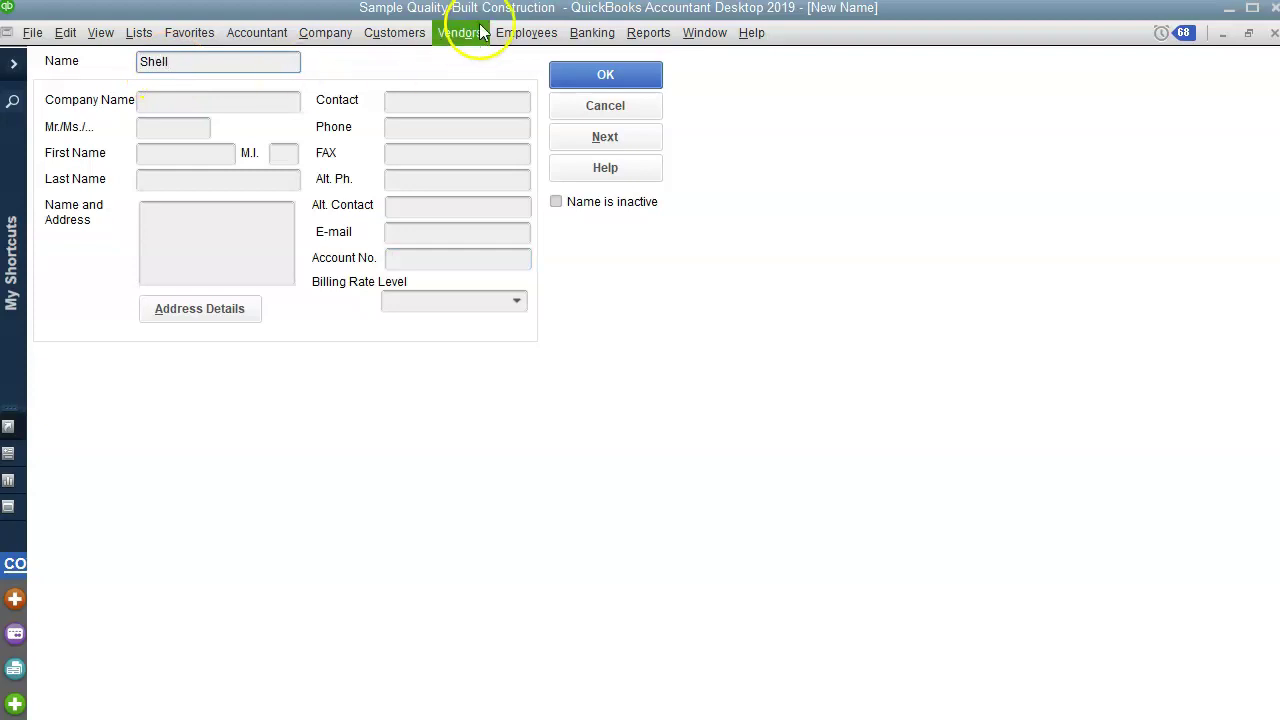
left_click(587, 74)
- Open the Shell entry for editing, try the Vendor and Customer name types, and cancel the type change
right_click(618, 88)
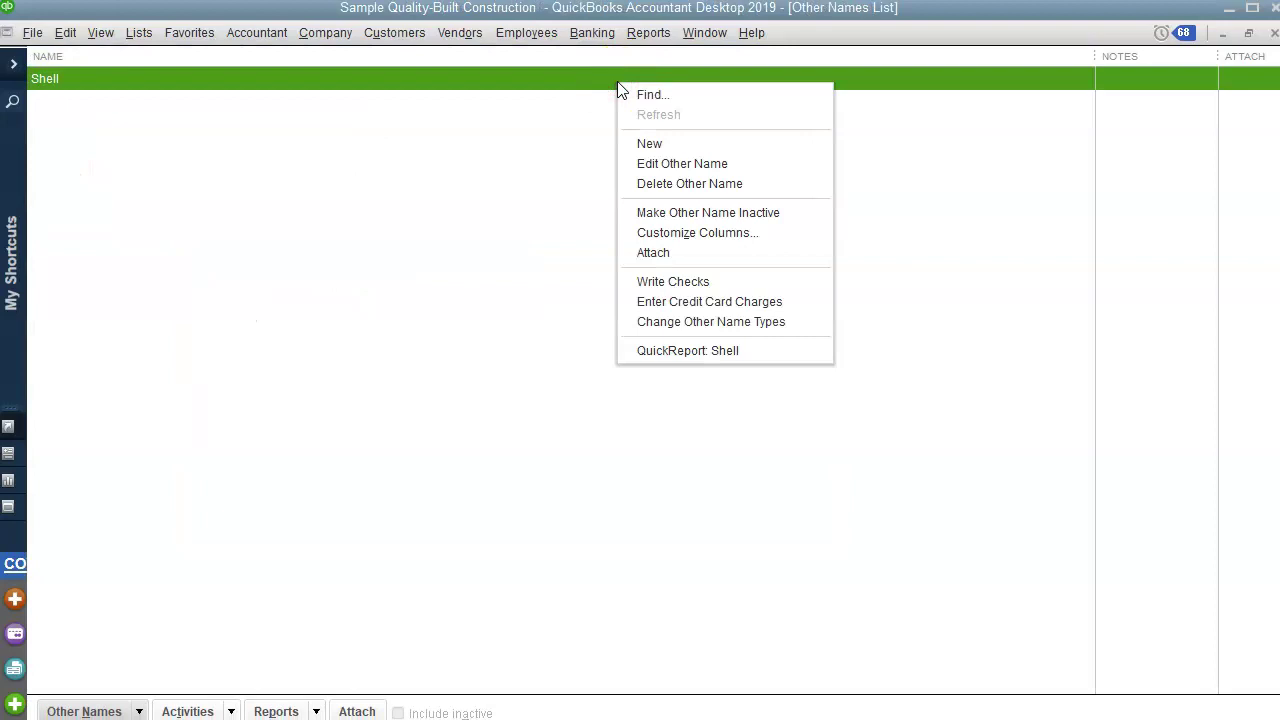
double_click(582, 88)
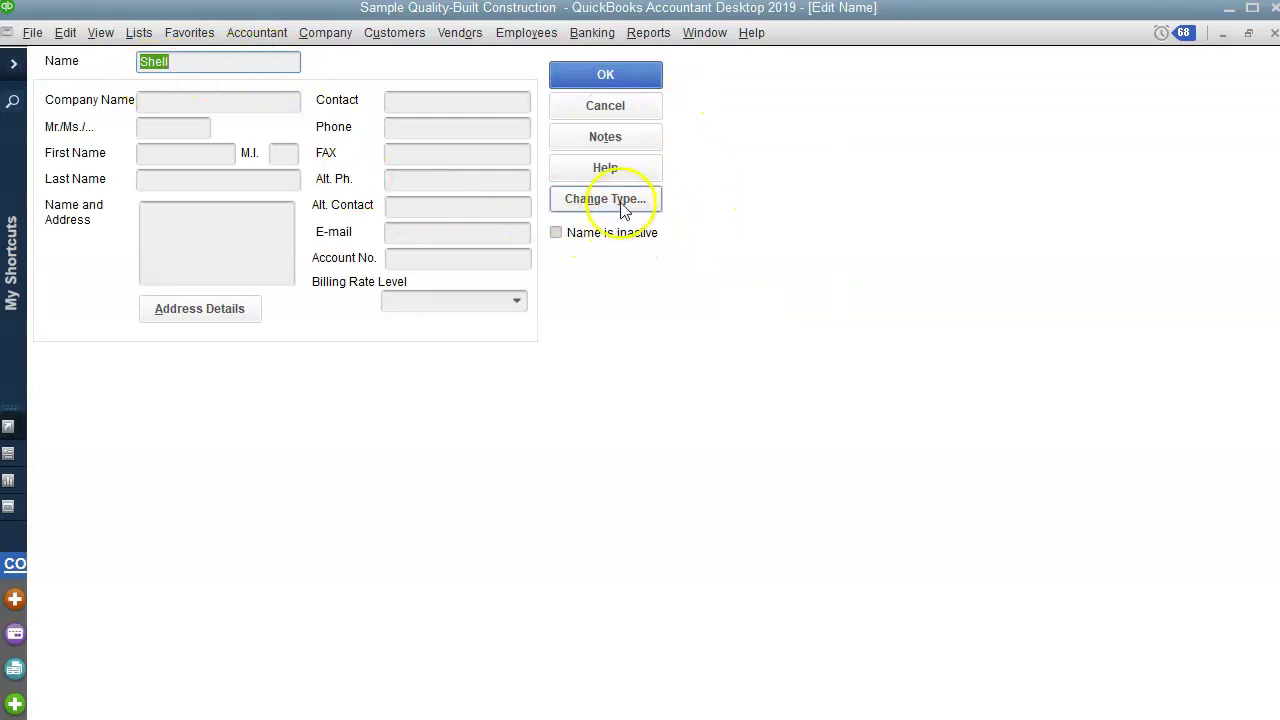
left_click(622, 203)
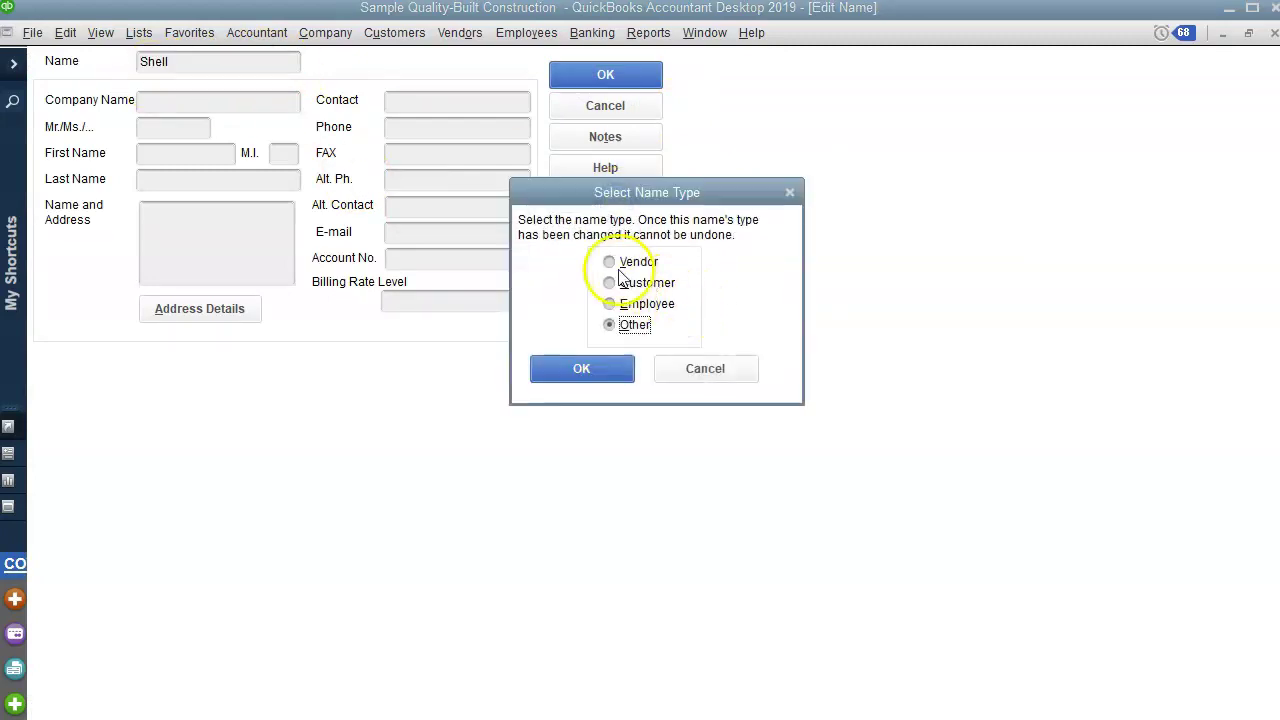
left_click(611, 261)
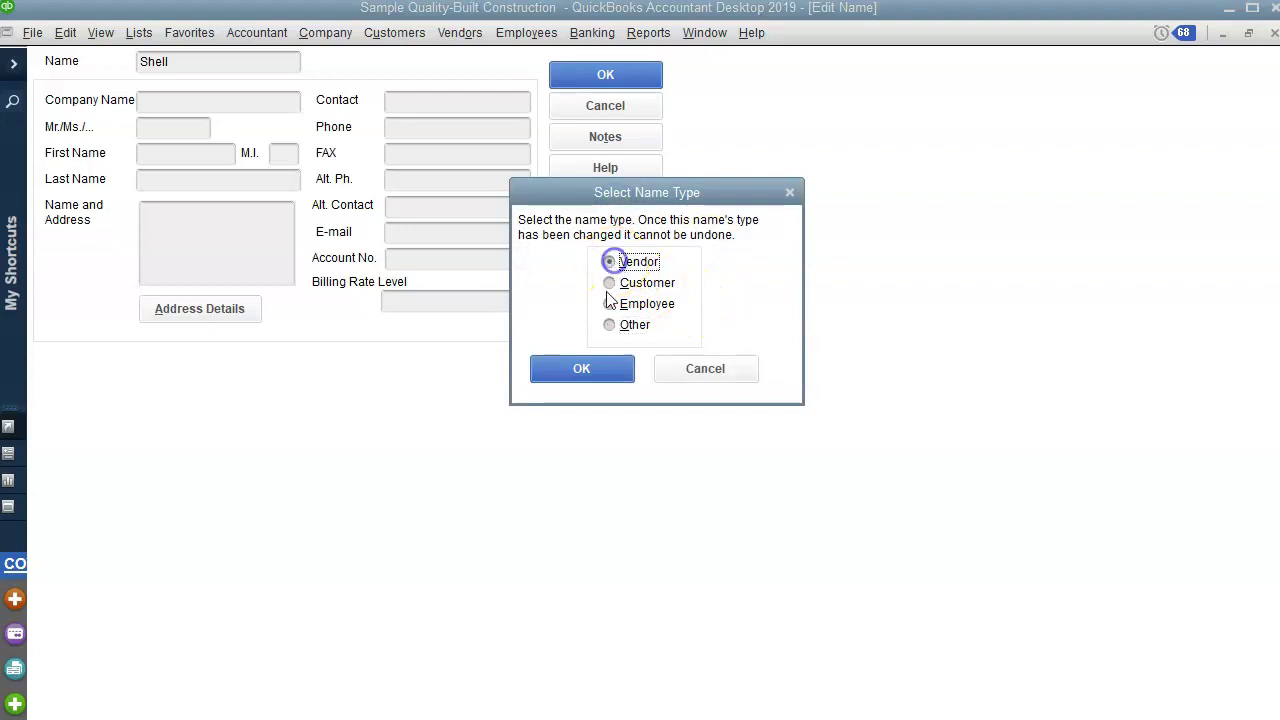
left_click(609, 282)
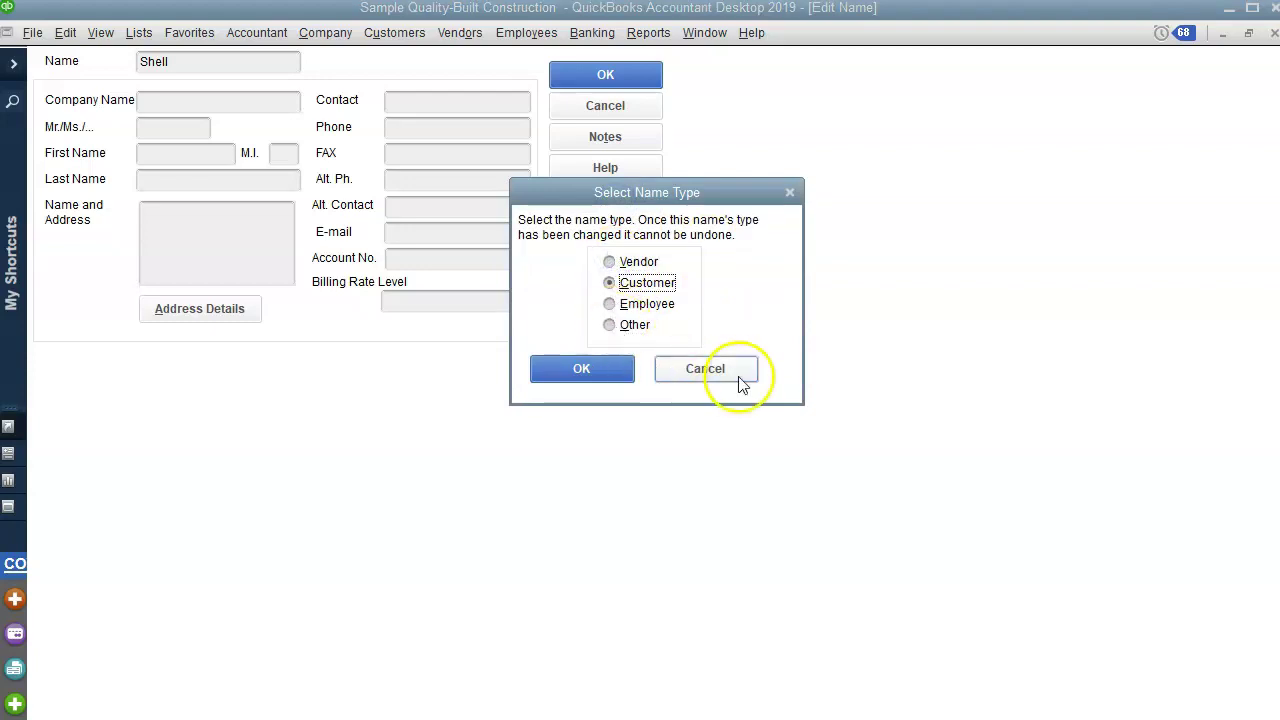
left_click(618, 327)
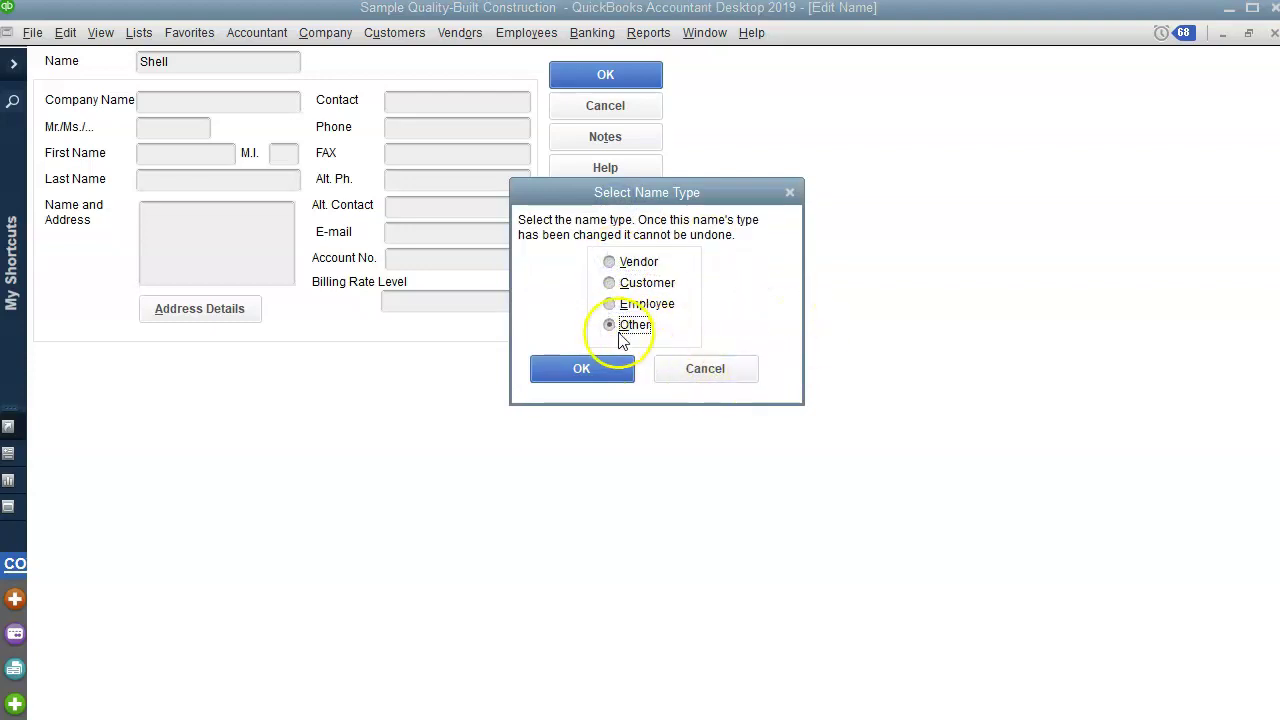
left_click(702, 369)
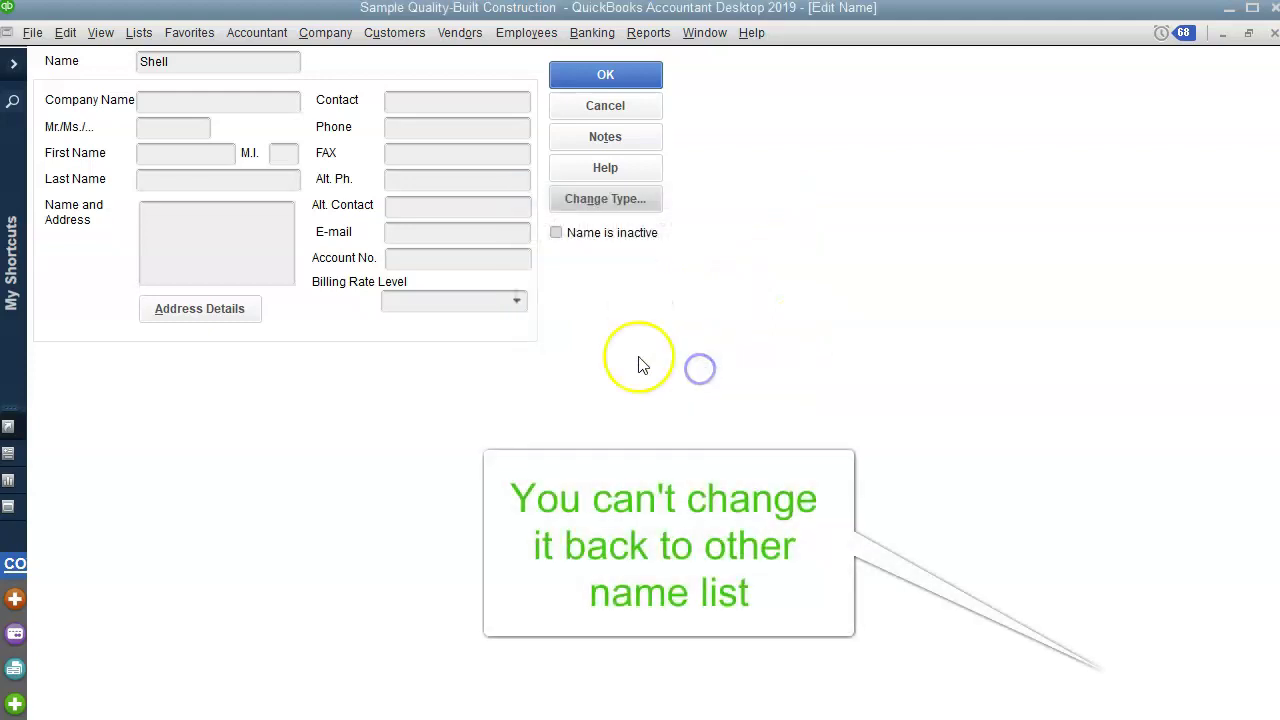
- View the notepad for Shell and close it without adding a note
left_click(606, 137)
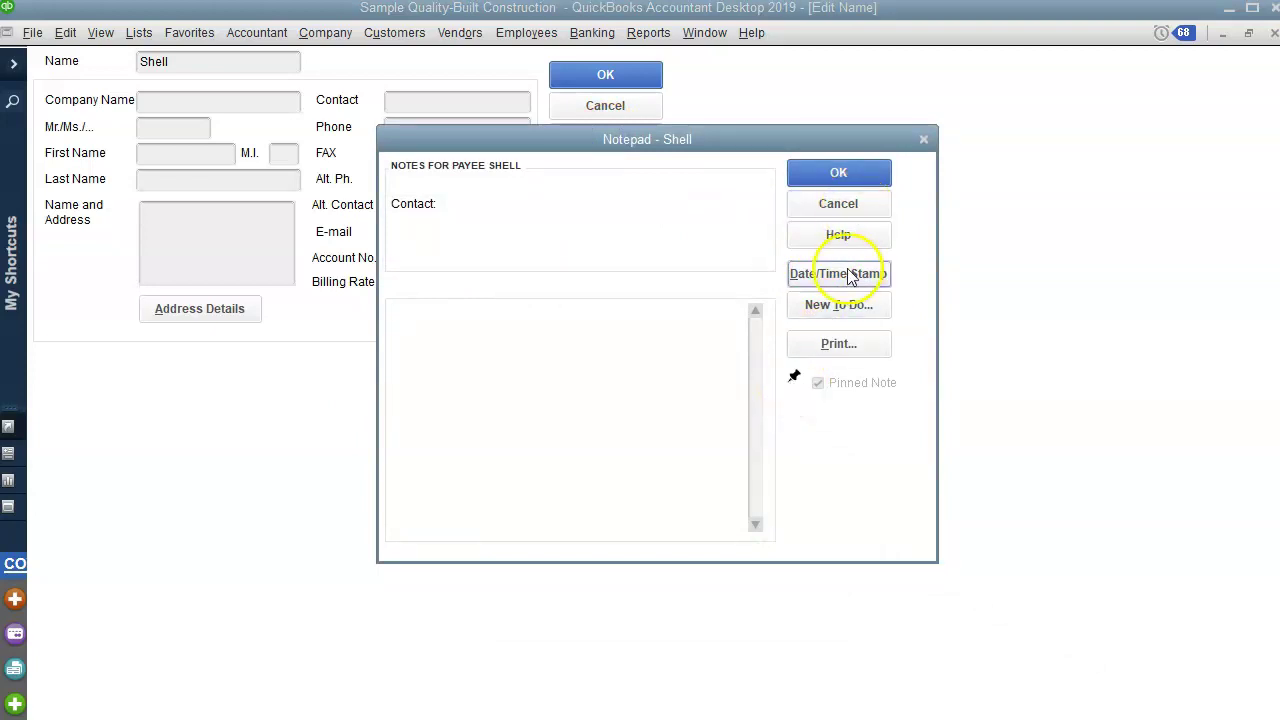
left_click(842, 205)
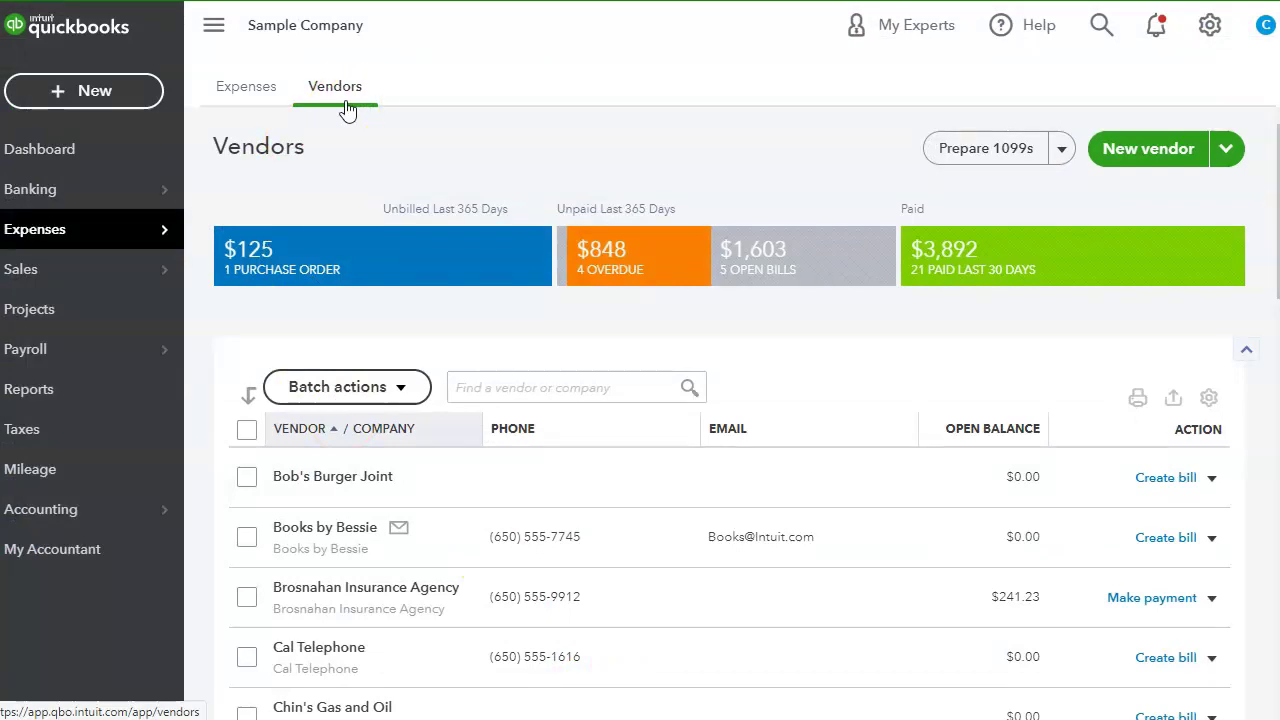
- In QuickBooks Online, start a new vendor from the vendor list with Gas Expense as company and display name
scroll(680, 170, "down", 5)
scroll(742, 226, "up", 5)
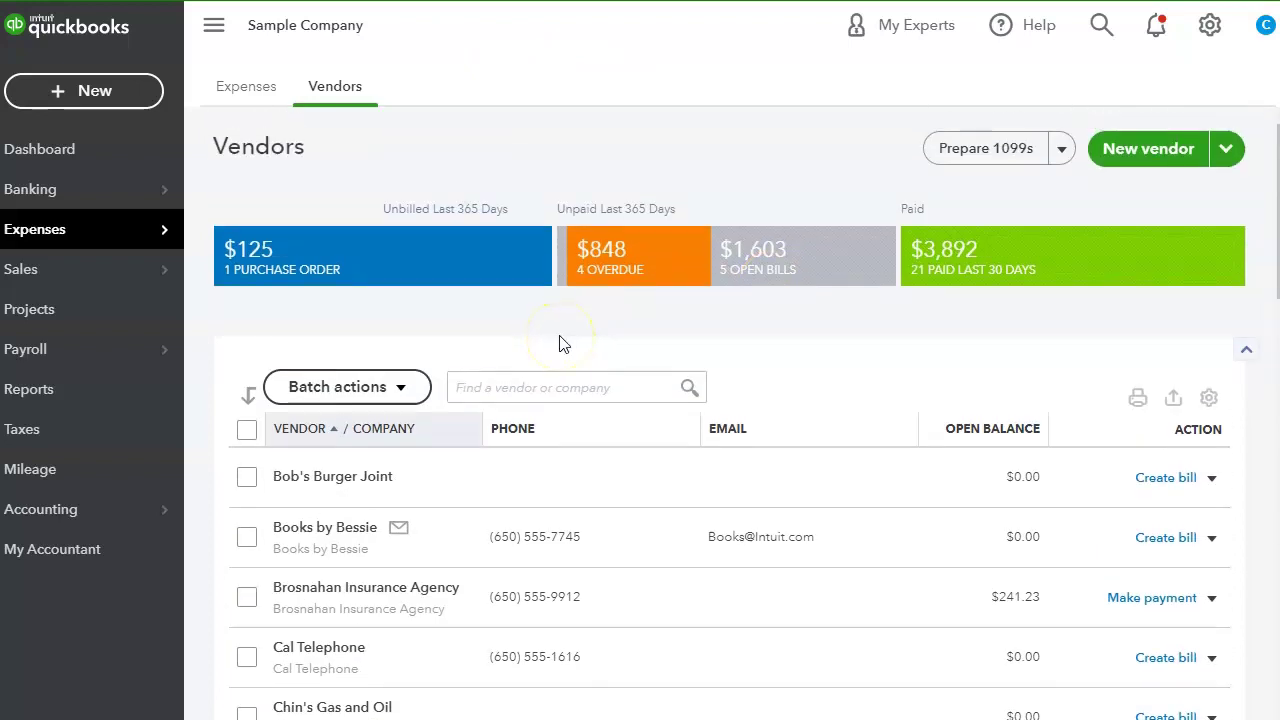
scroll(560, 344, "down", 3)
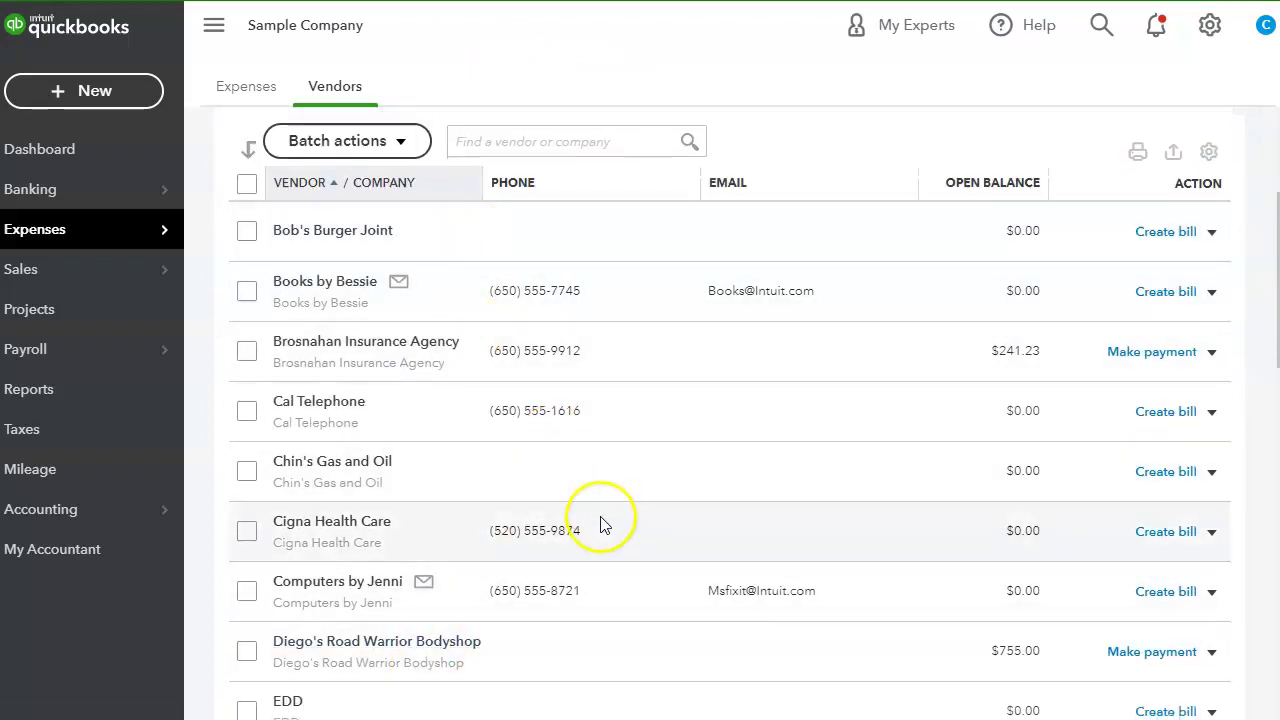
scroll(634, 468, "up", 3)
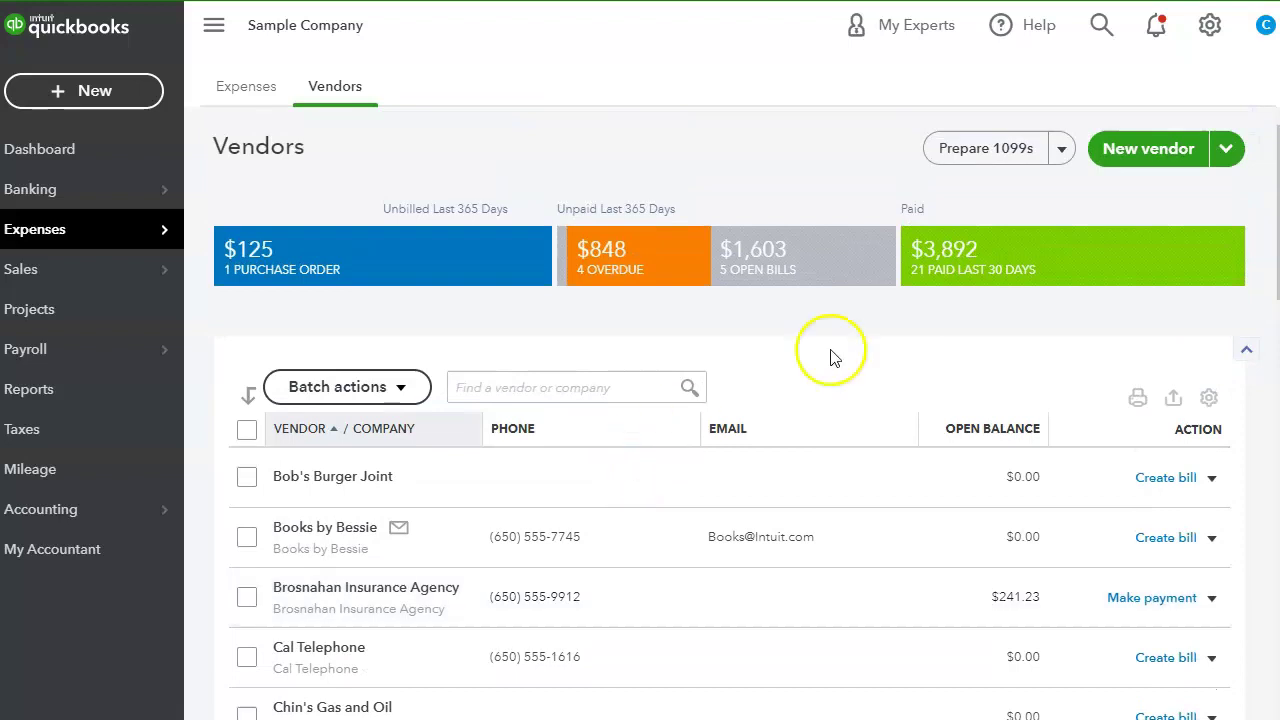
left_click(1152, 150)
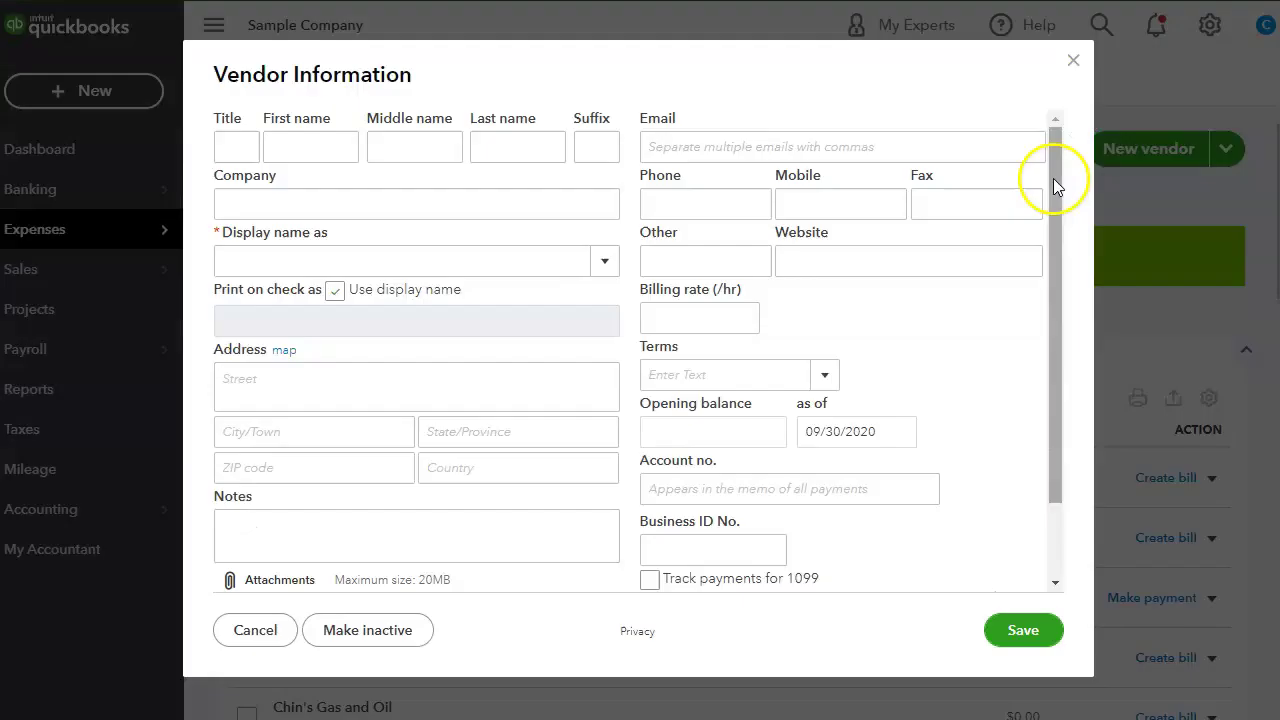
left_click(324, 214)
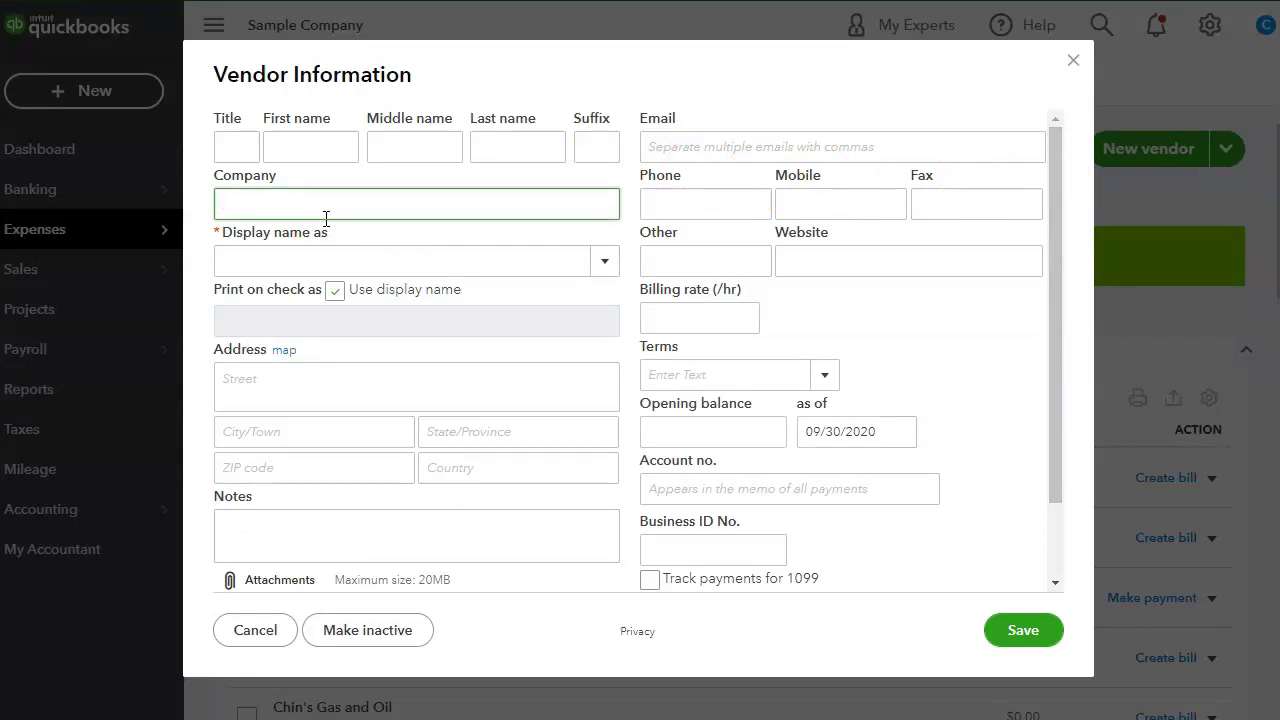
type("Gas Expense")
left_click(363, 256)
- Replace the new vendor's company and display name with Meals Expense, leaving the street address empty
left_click(305, 203)
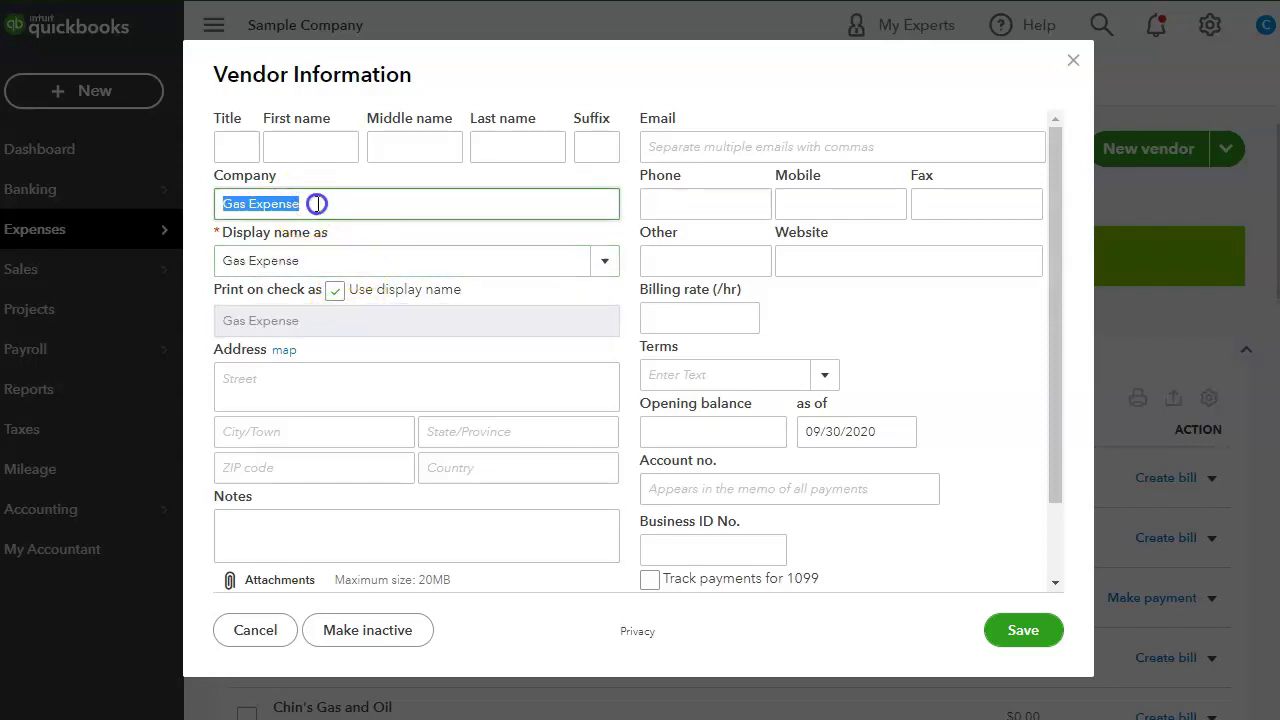
triple_click(316, 203)
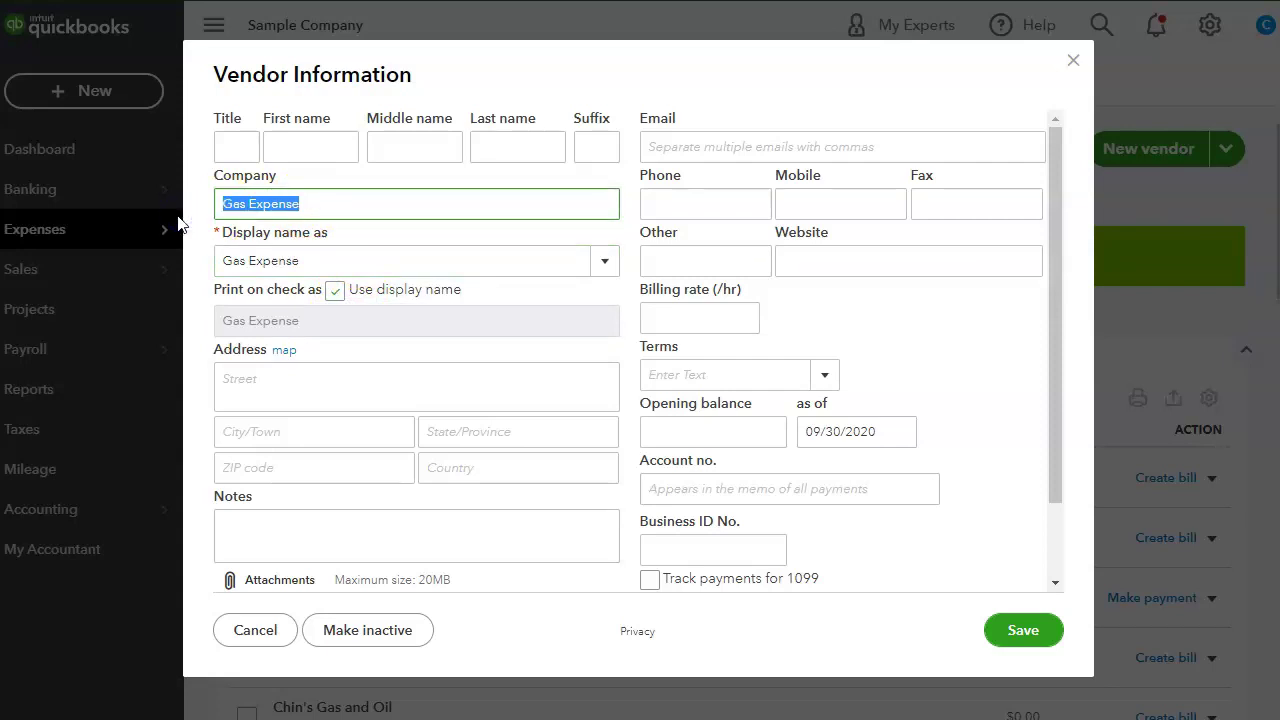
type("Meals Expense")
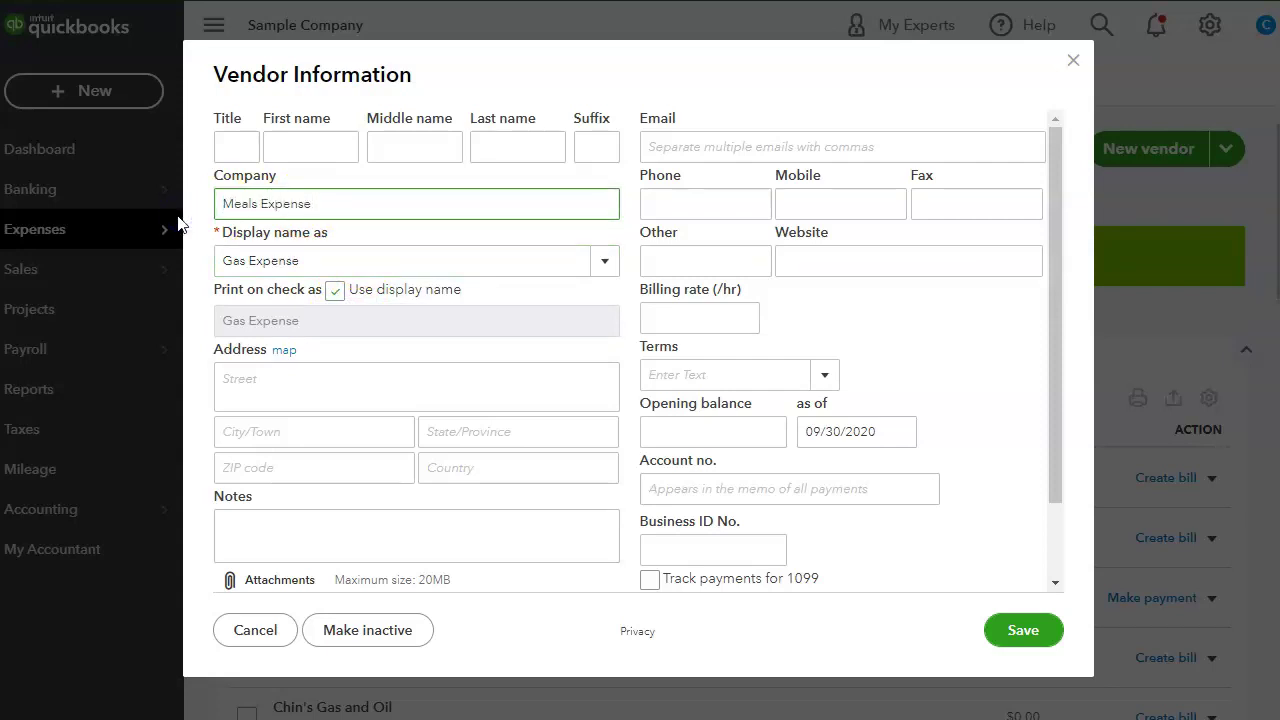
left_click(351, 260)
left_click(340, 398)
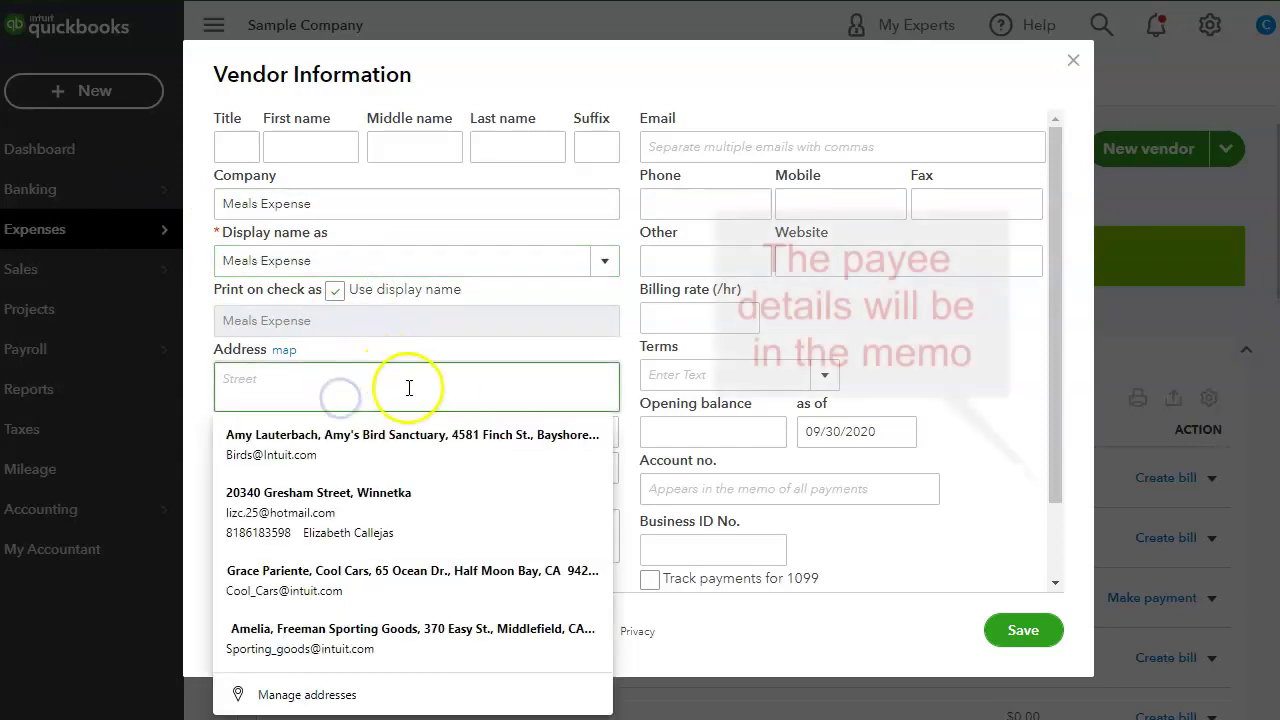
left_click(646, 74)
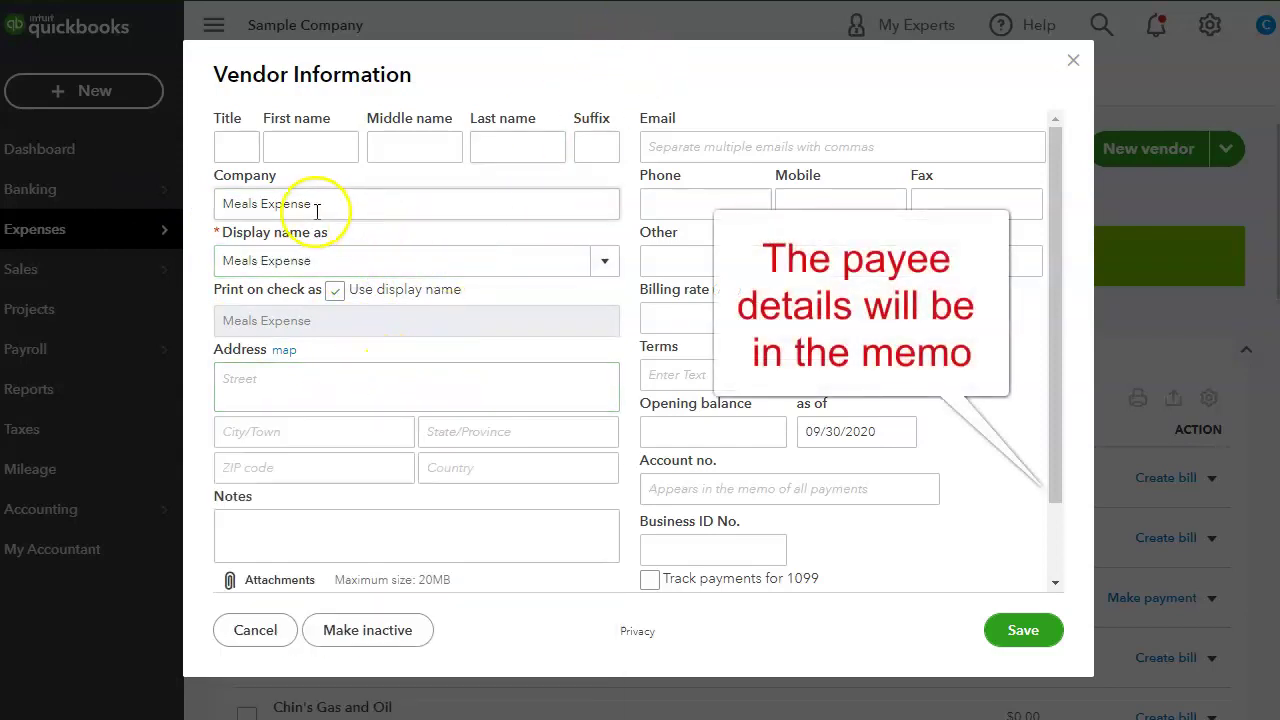
- Change the new vendor's company and display name to Parking Expense, and close the form without saving
left_click_drag(310, 205, 147, 212)
type("Par")
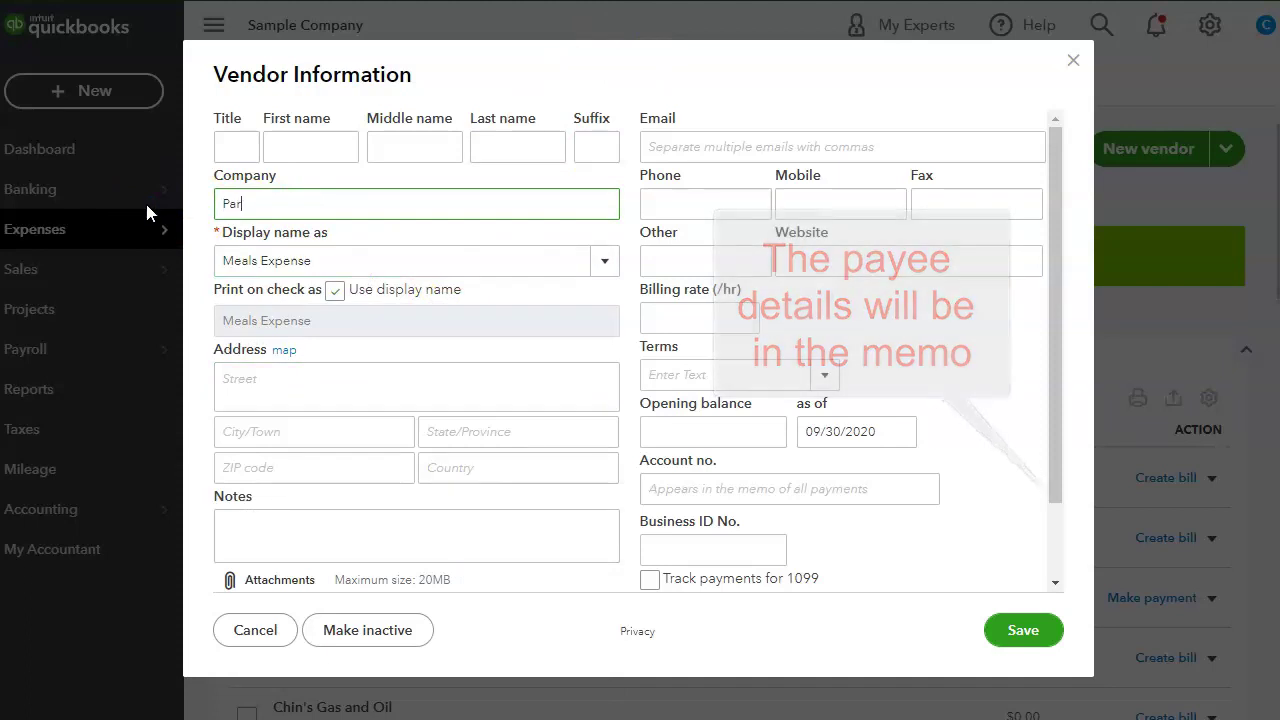
type("king Expense")
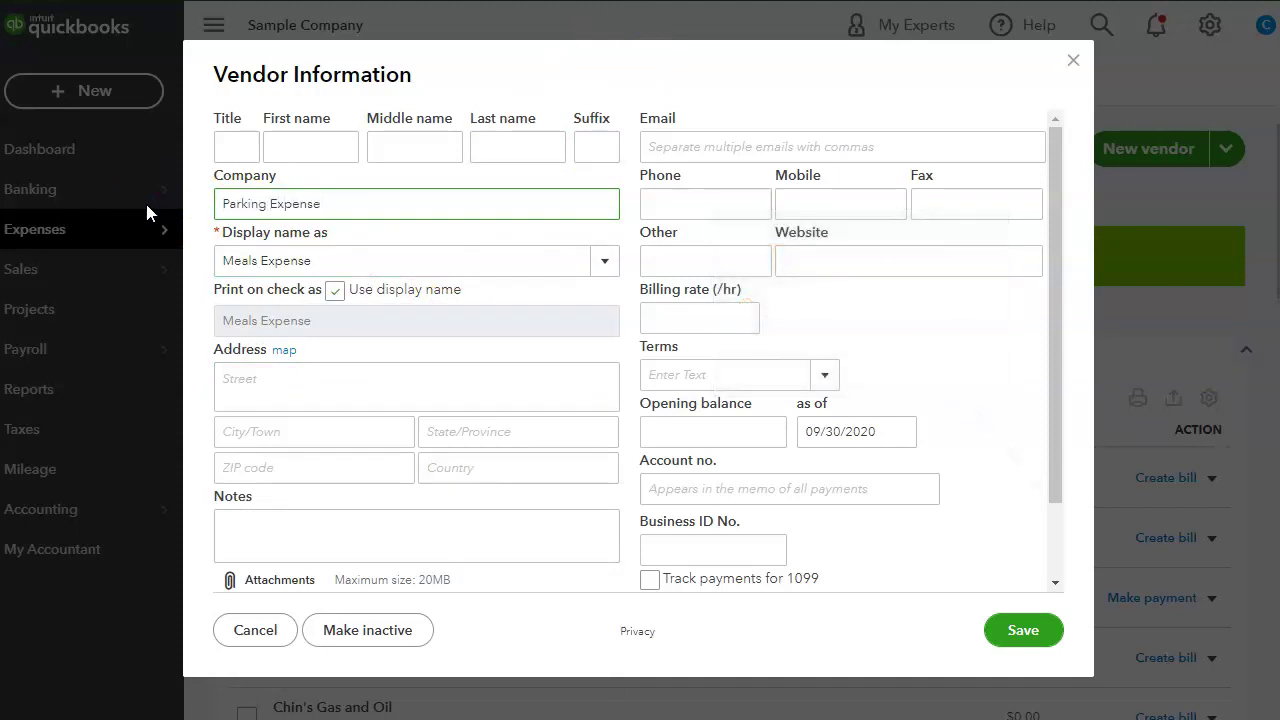
left_click(281, 367)
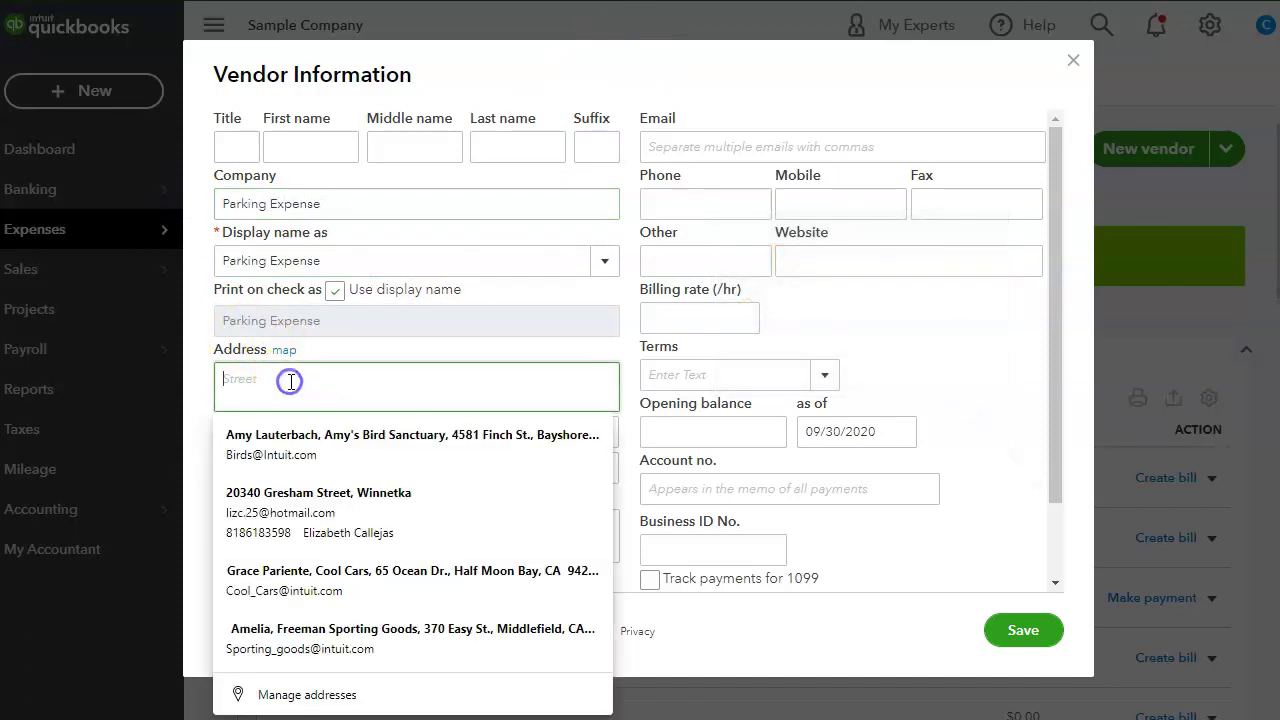
left_click(629, 63)
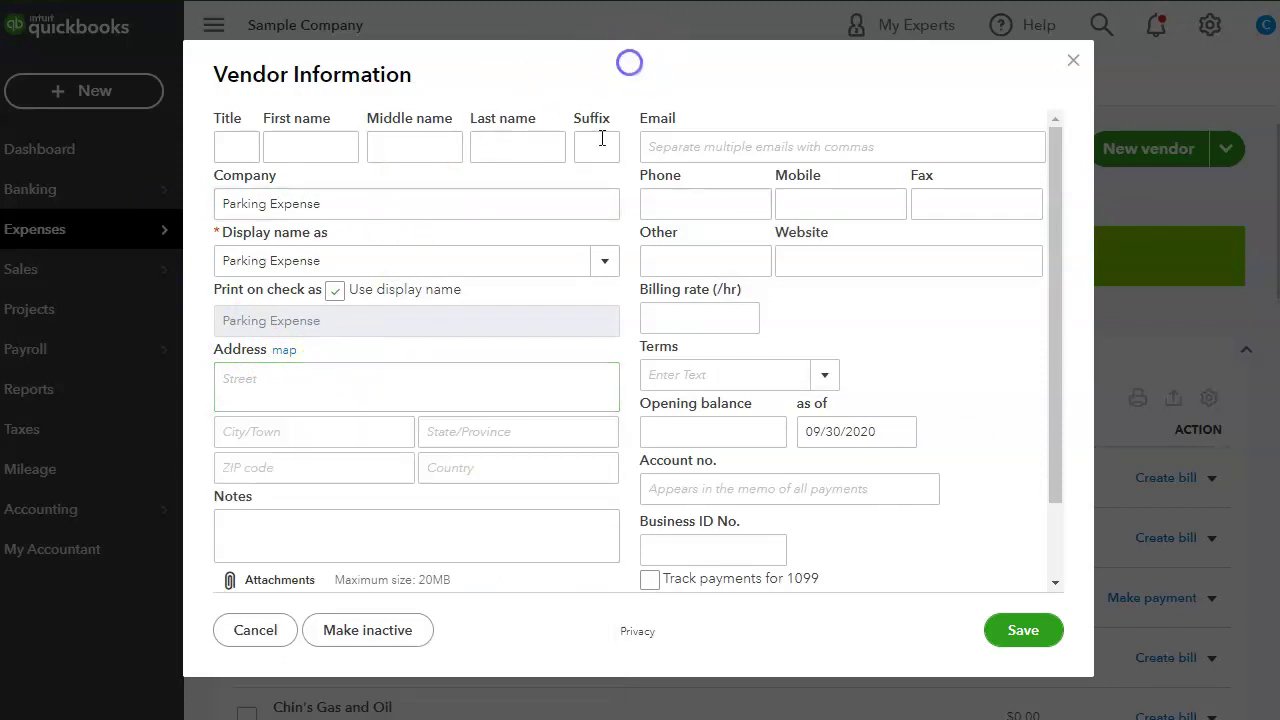
left_click(364, 215)
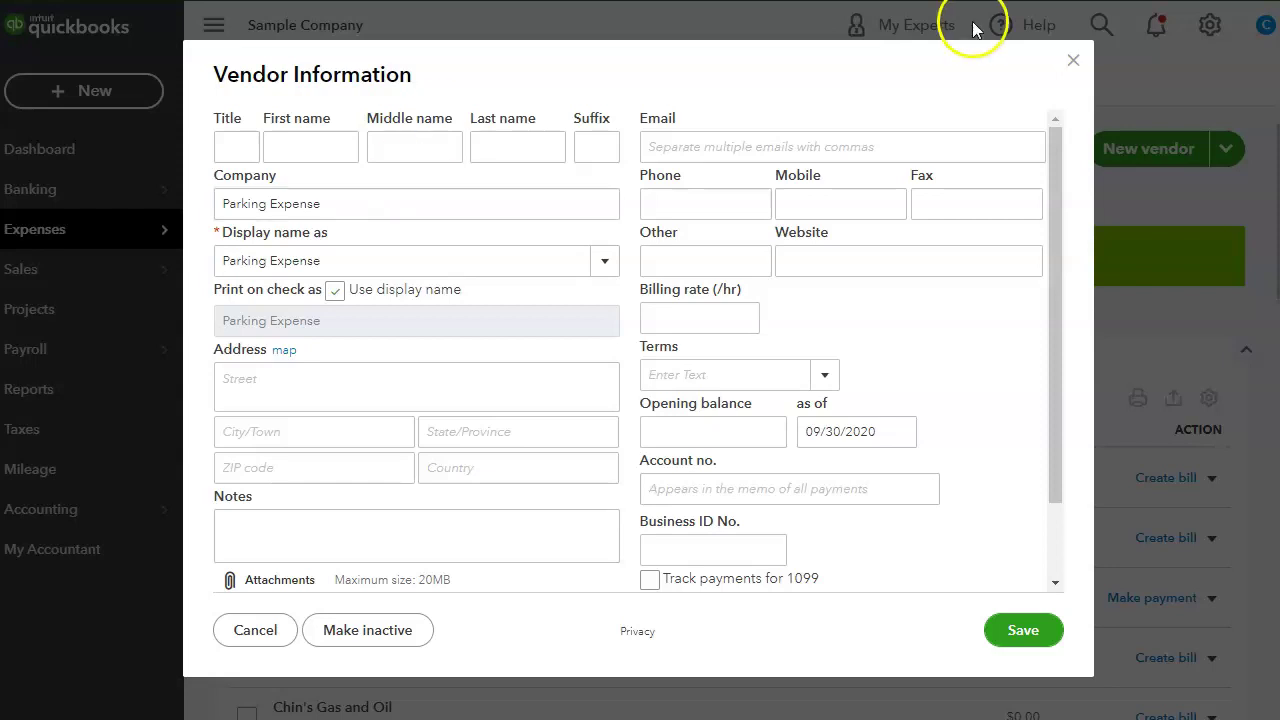
left_click(1073, 60)
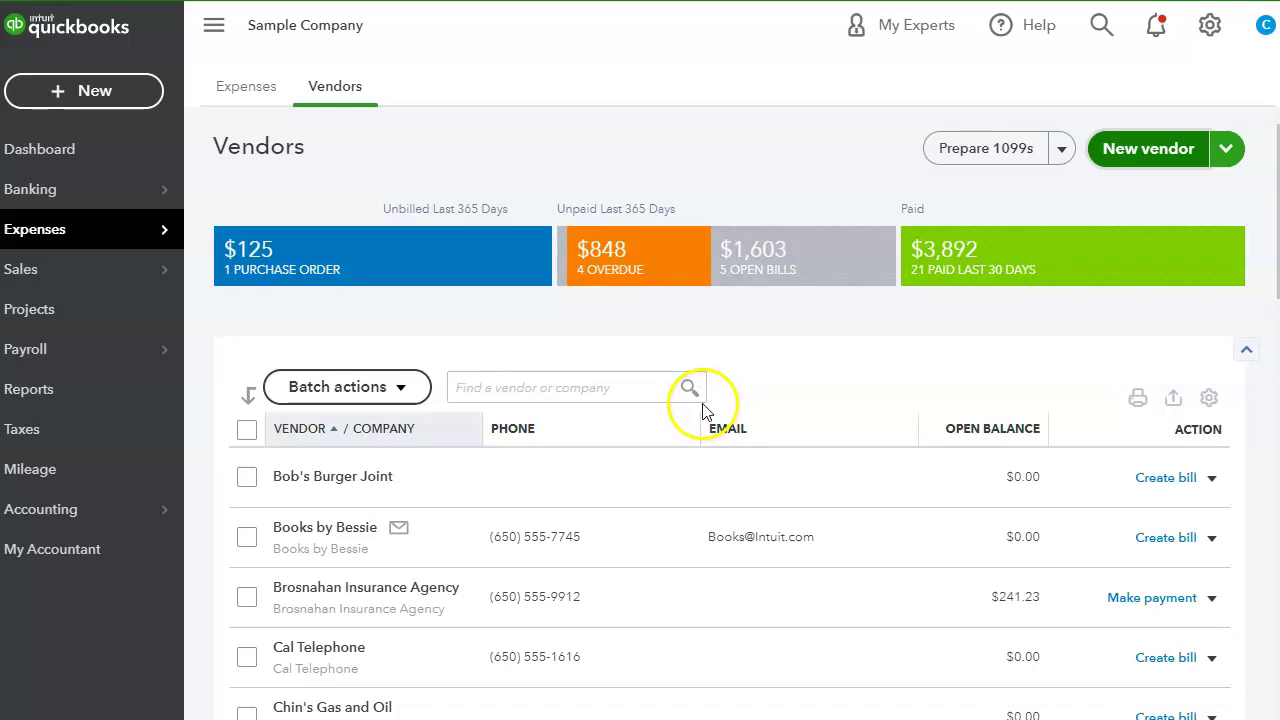
- Open the vendor Bob's Burger Joint, view its vendor information form, and return to the vendor list
scroll(665, 437, "down", 3)
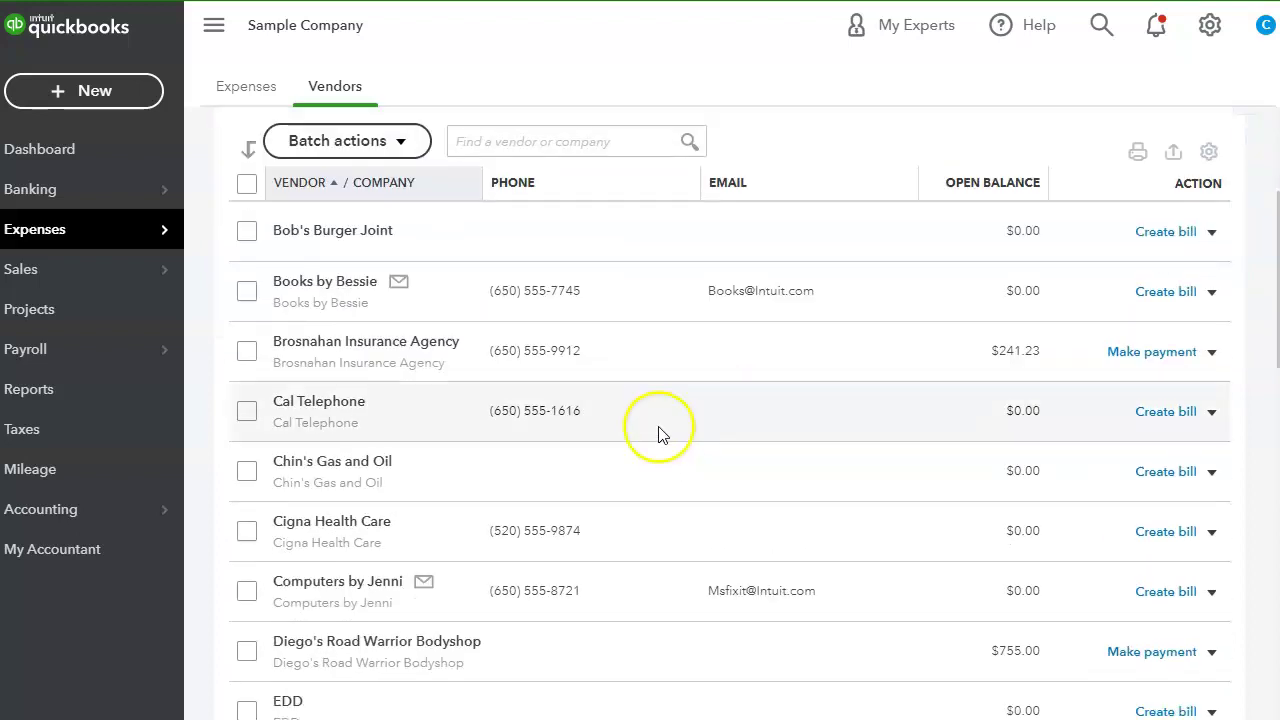
scroll(657, 434, "up", 3)
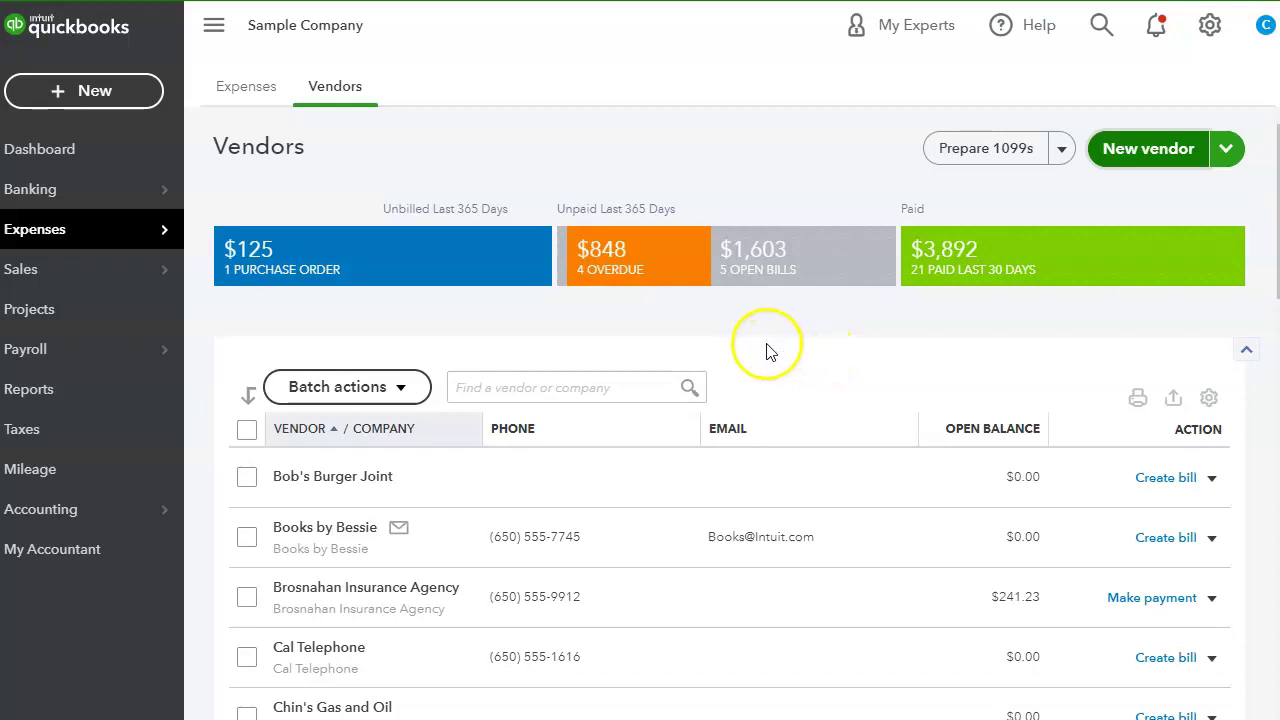
left_click(338, 478)
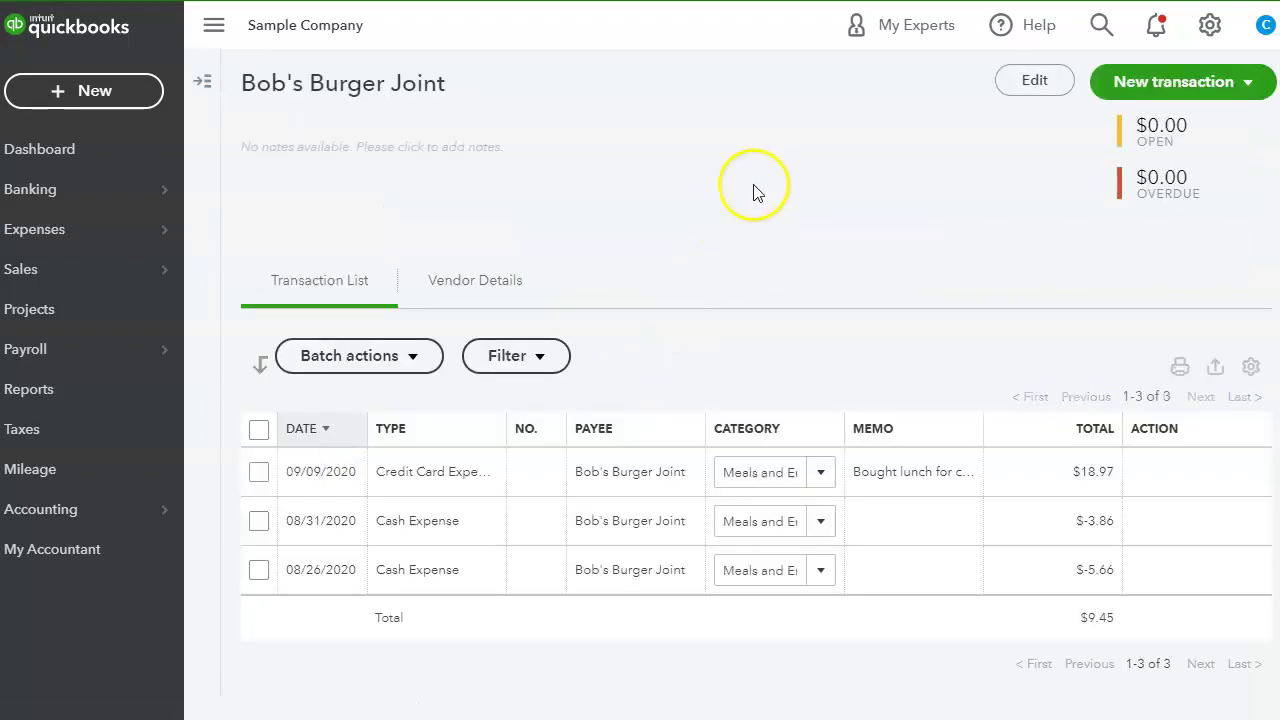
left_click(1022, 88)
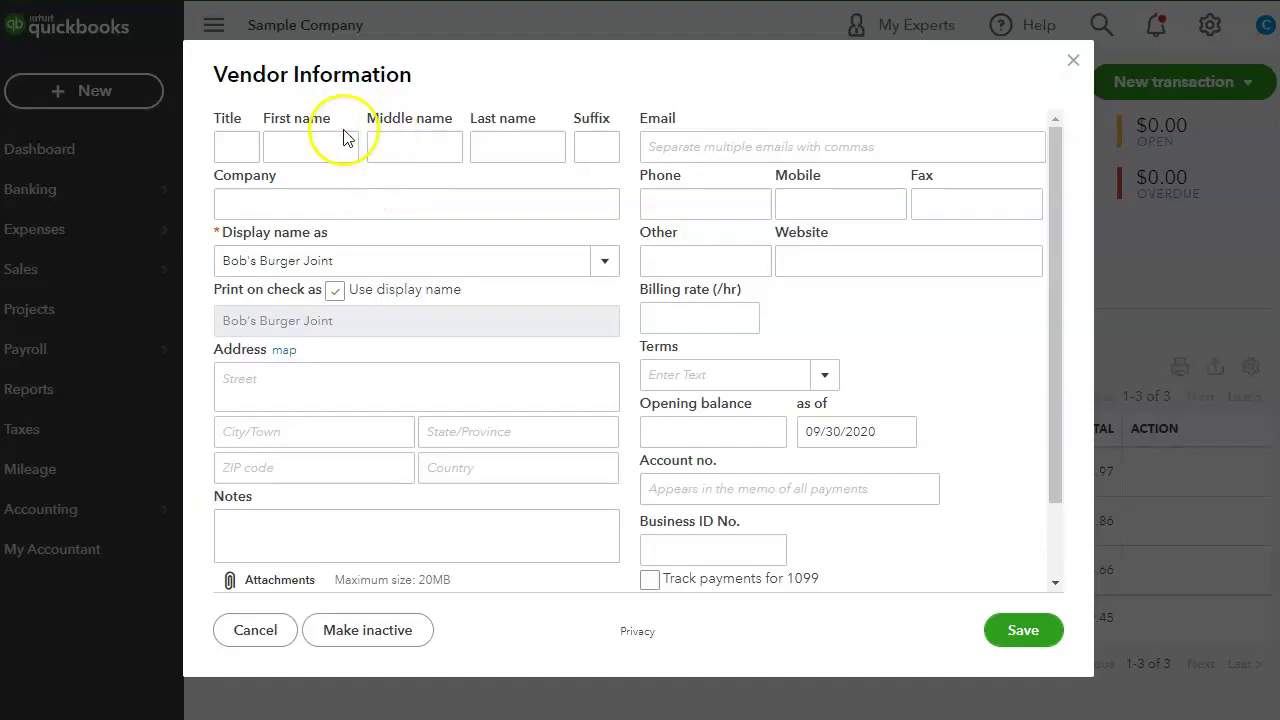
left_click(1069, 68)
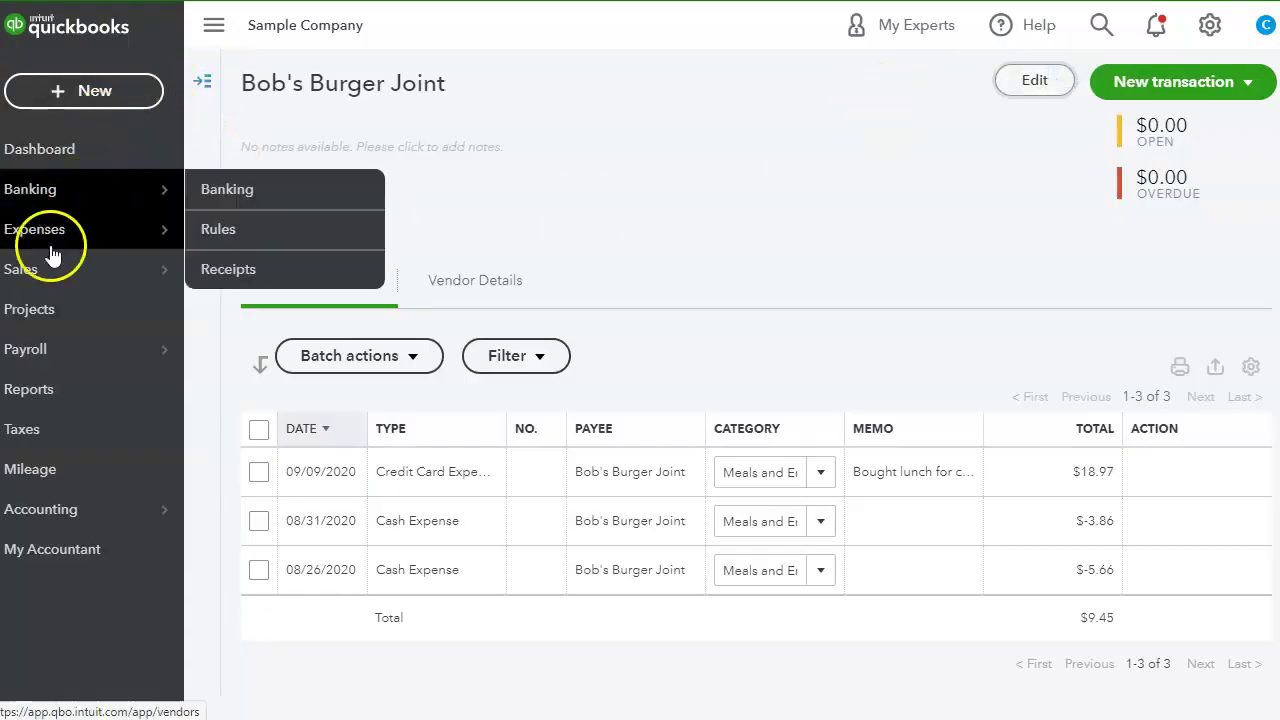
left_click(202, 80)
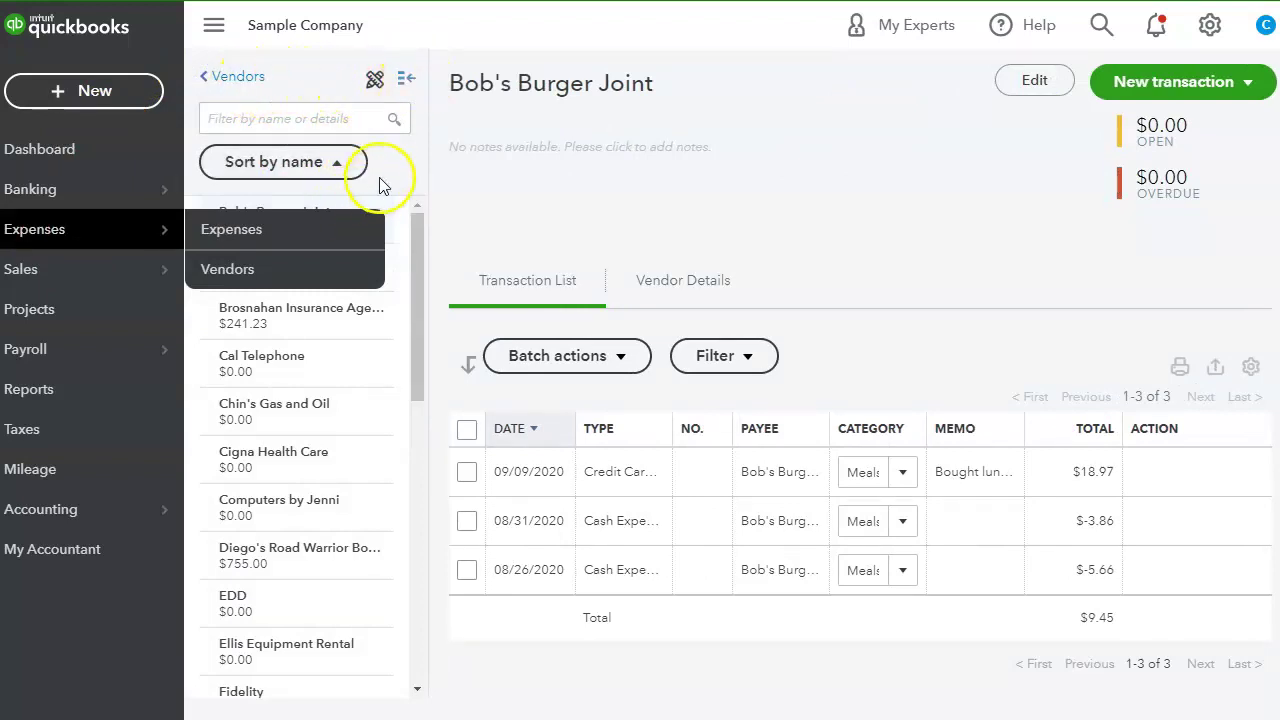
left_click(236, 80)
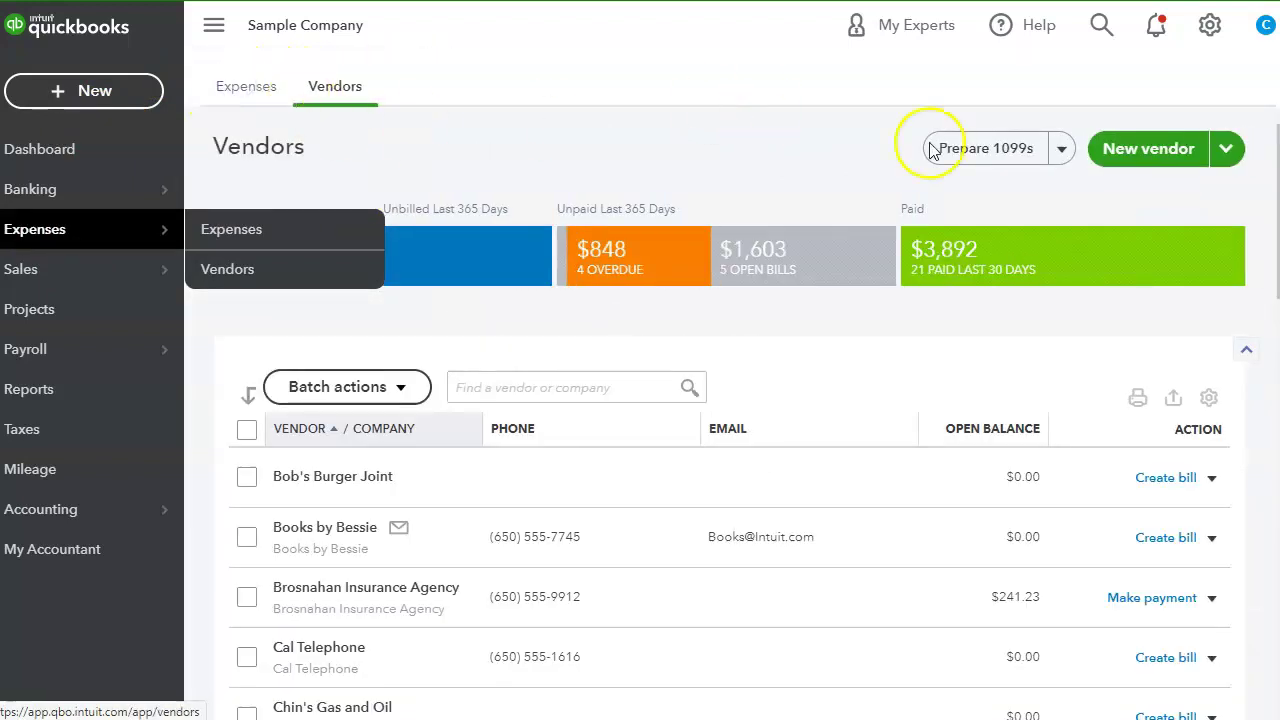
- Create and save a new vendor with Meals Expense as company and display name
left_click(1160, 152)
left_click(317, 202)
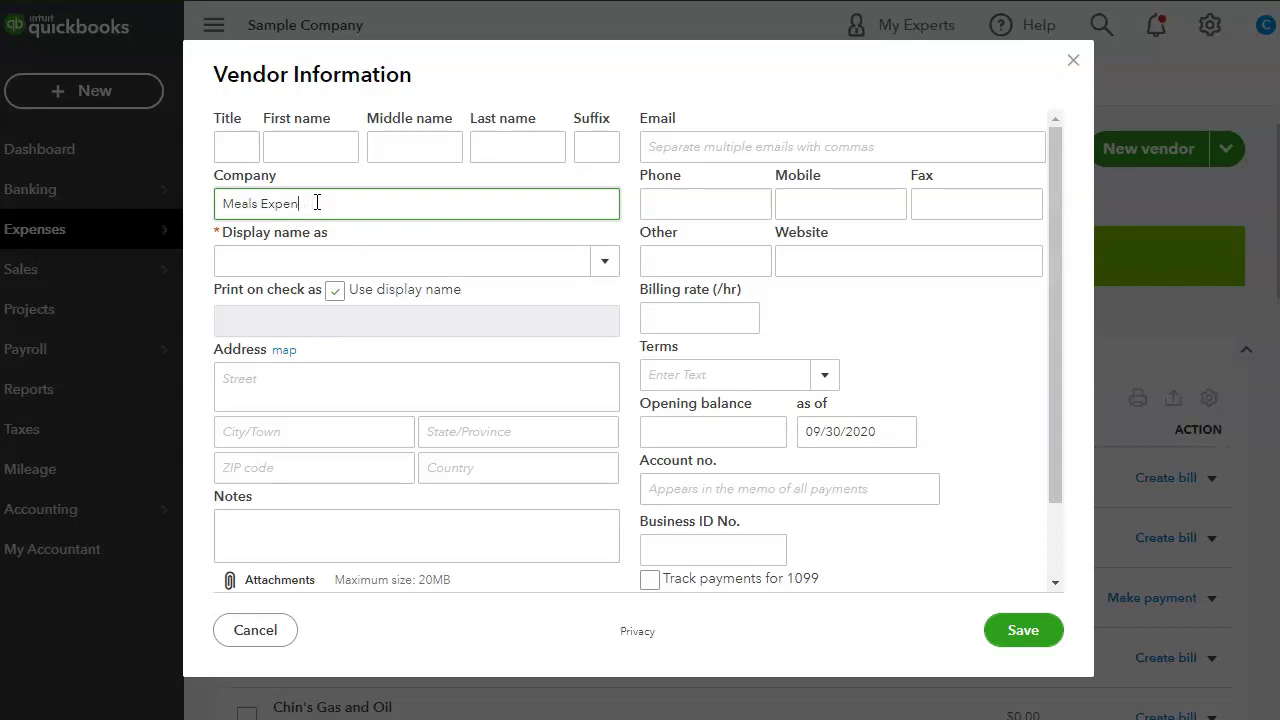
key("Tab")
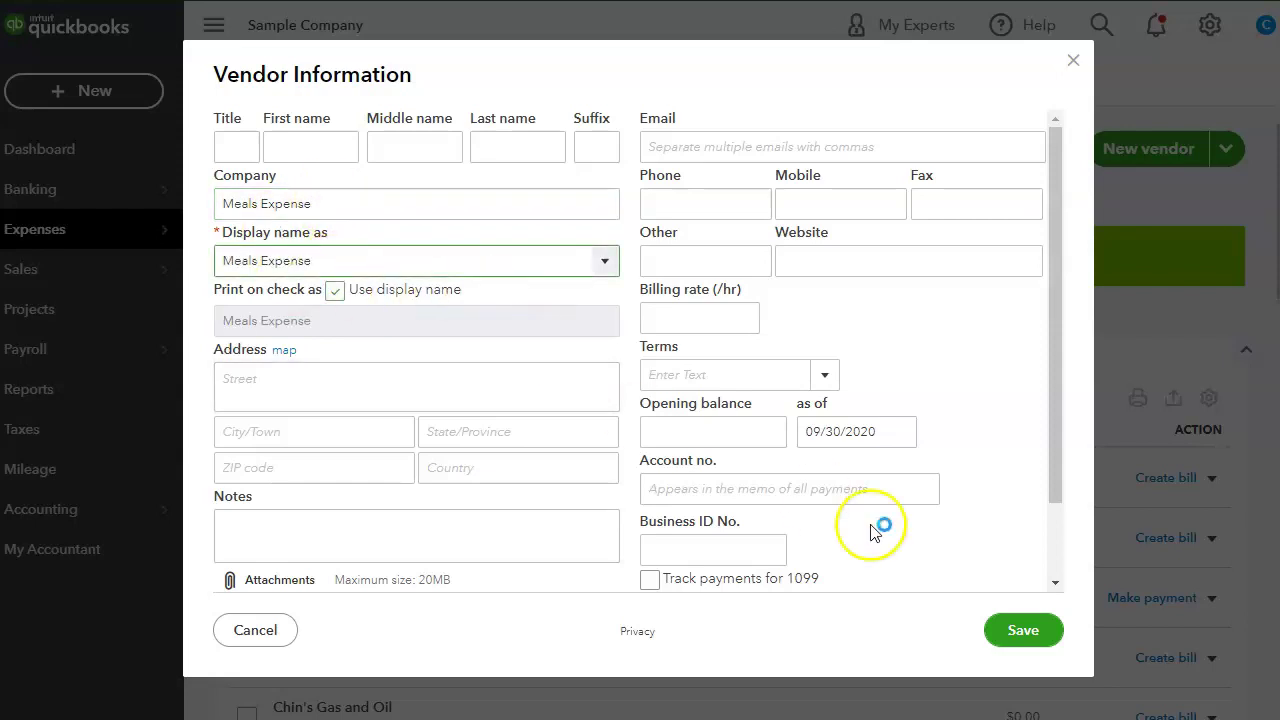
left_click(1020, 645)
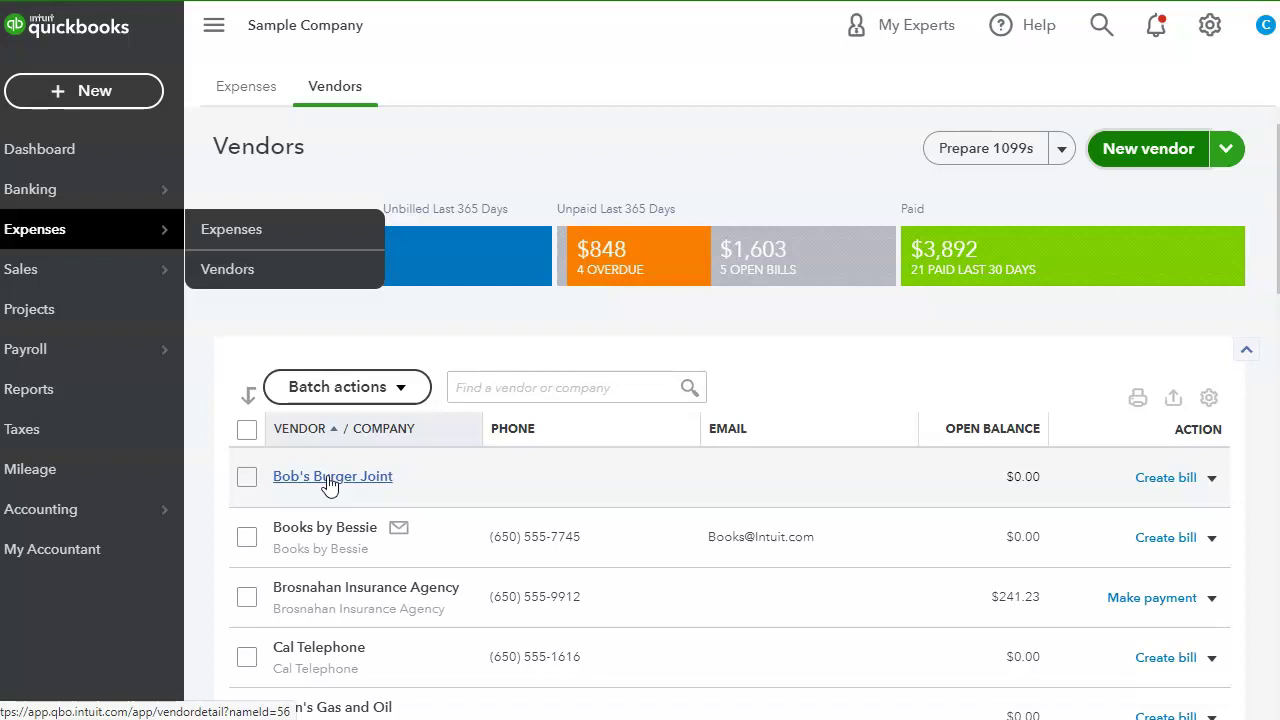
- Change the display name of vendor Bob's Burger Joint to Meals Expense and merge it with the existing vendor of that name
left_click(330, 479)
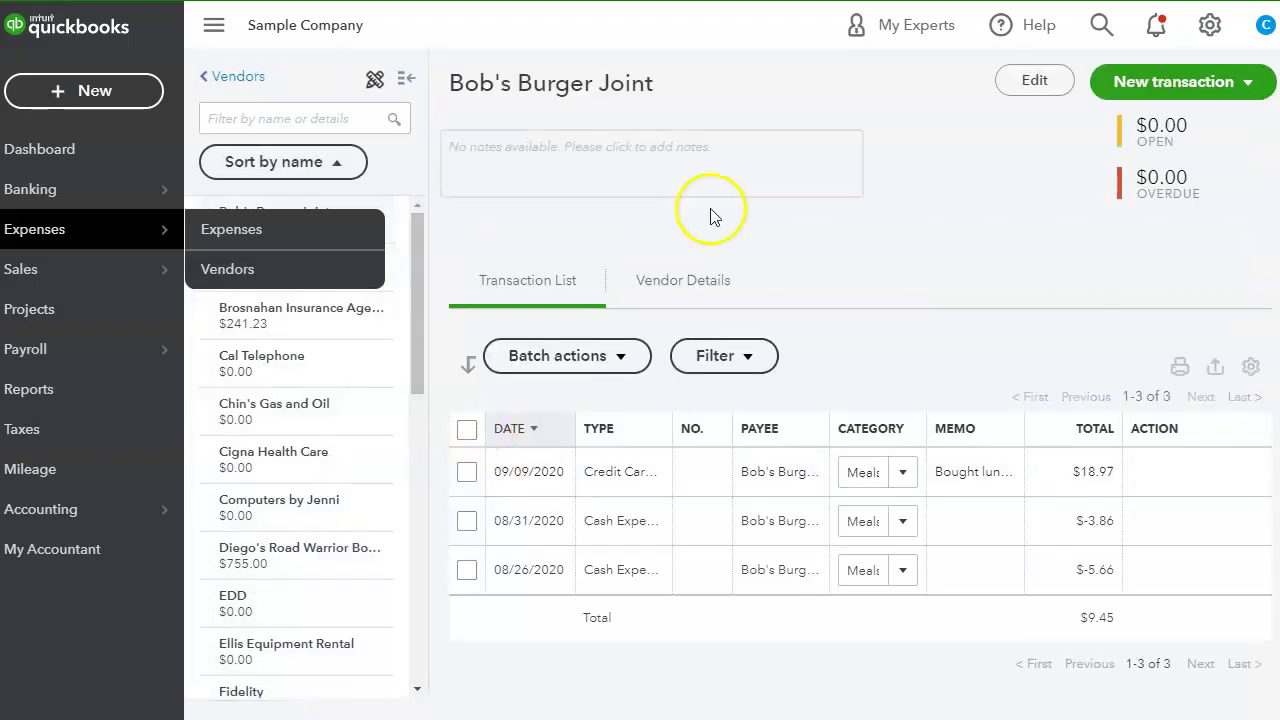
left_click(1035, 88)
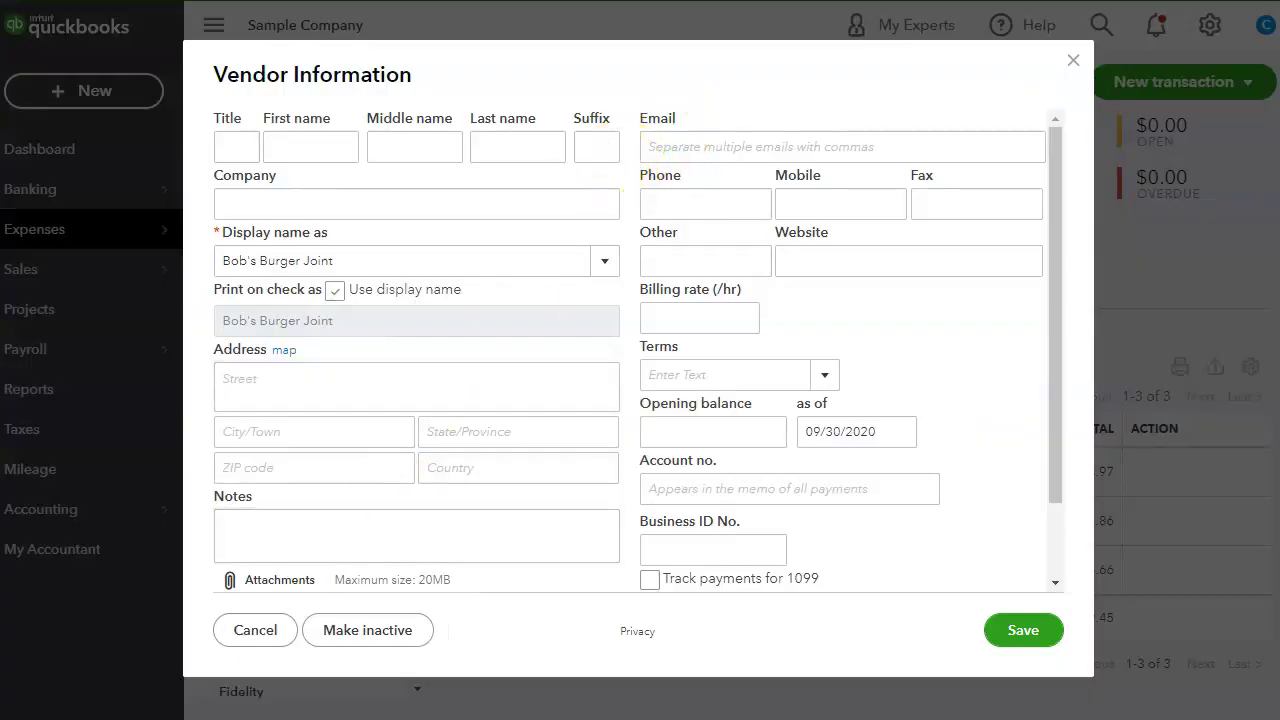
left_click_drag(343, 258, 197, 266)
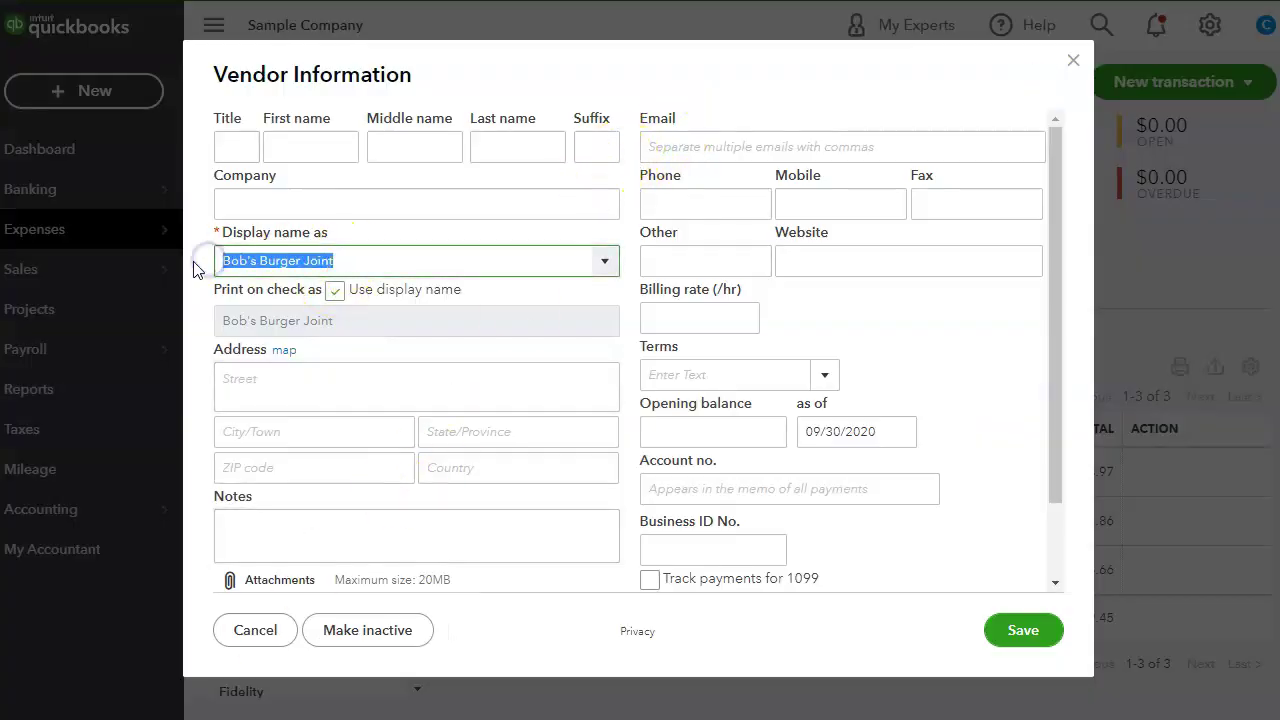
type("Meals Expense")
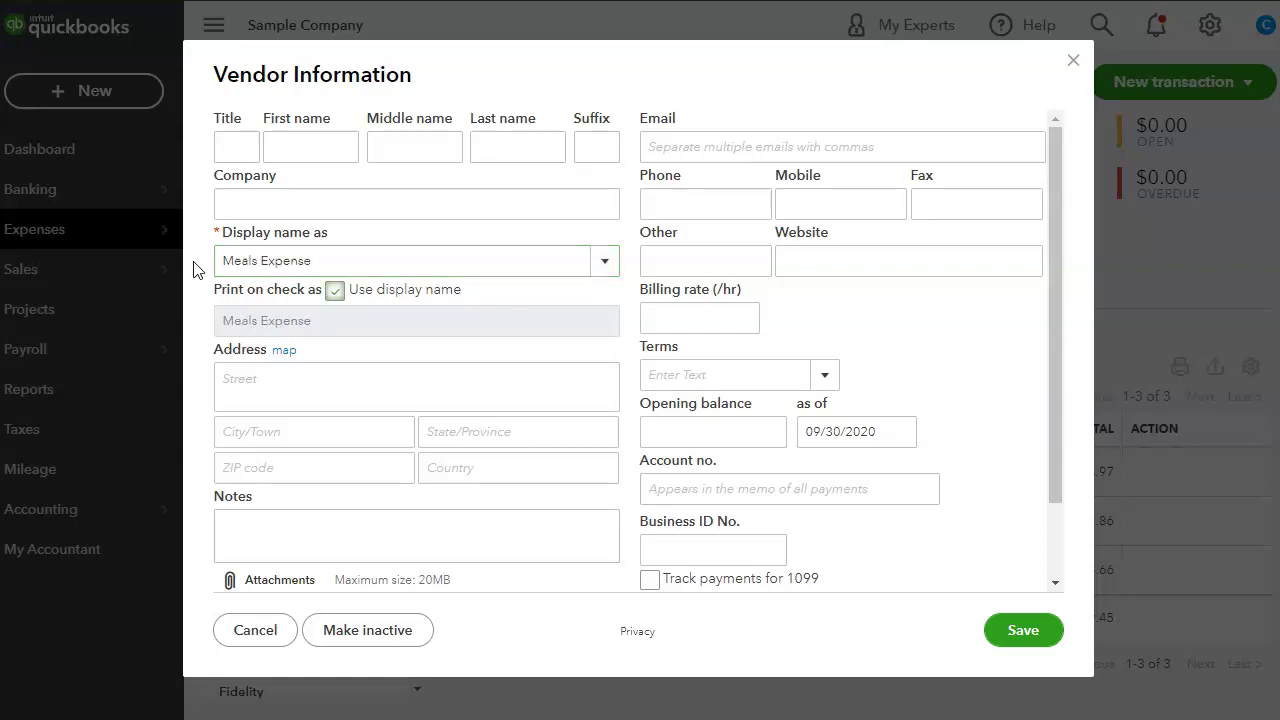
left_click(1023, 632)
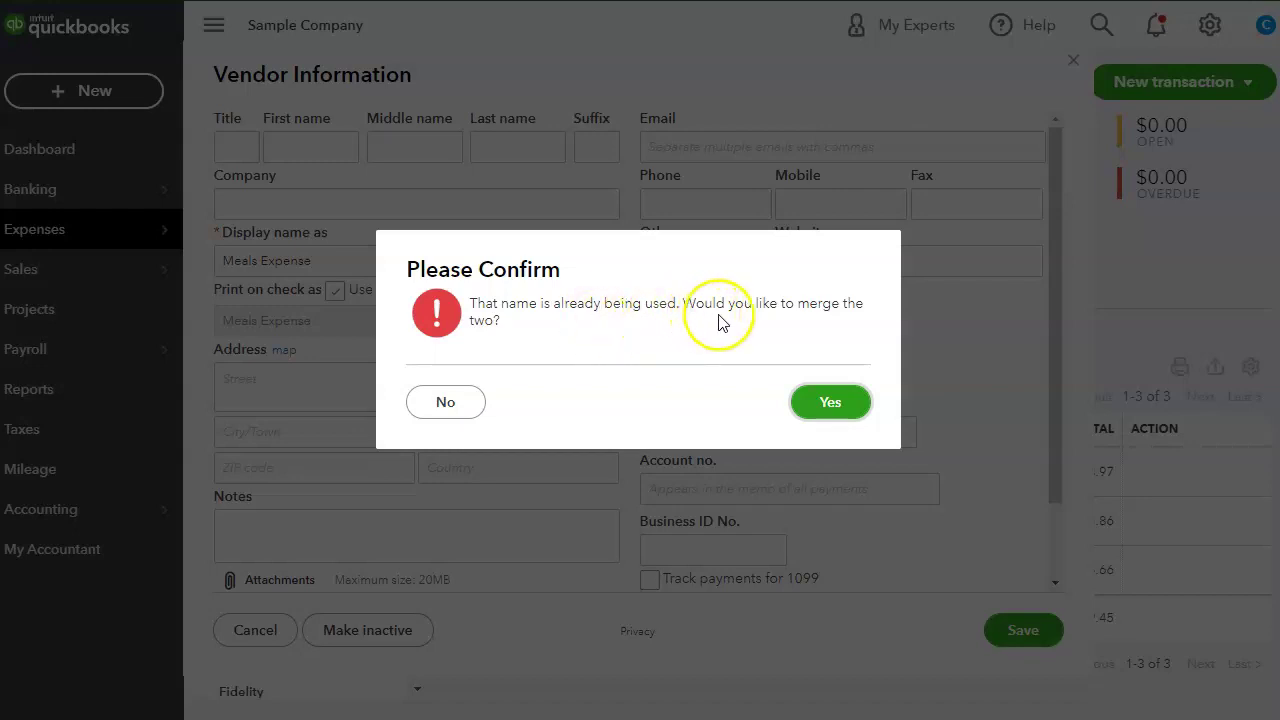
left_click(829, 403)
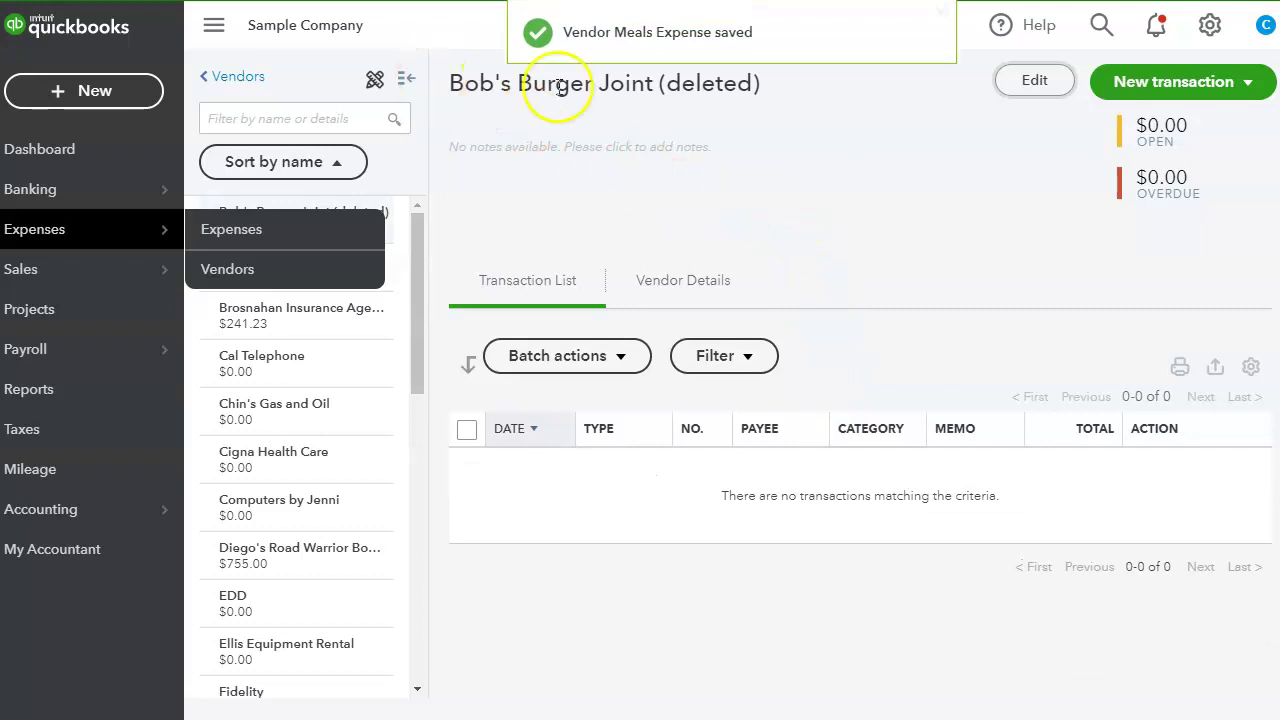
- Filter the vendor list by "meal" and open the Meals Expense vendor to view its transactions
left_click(318, 118)
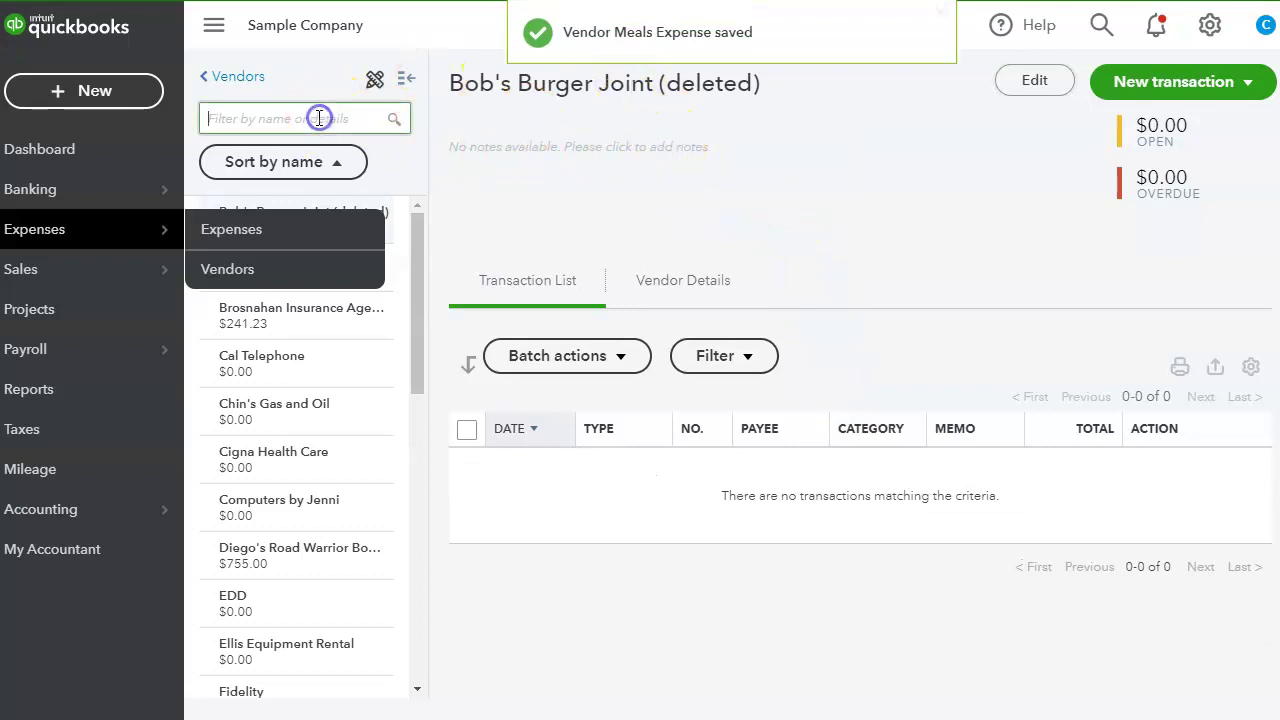
type("meal")
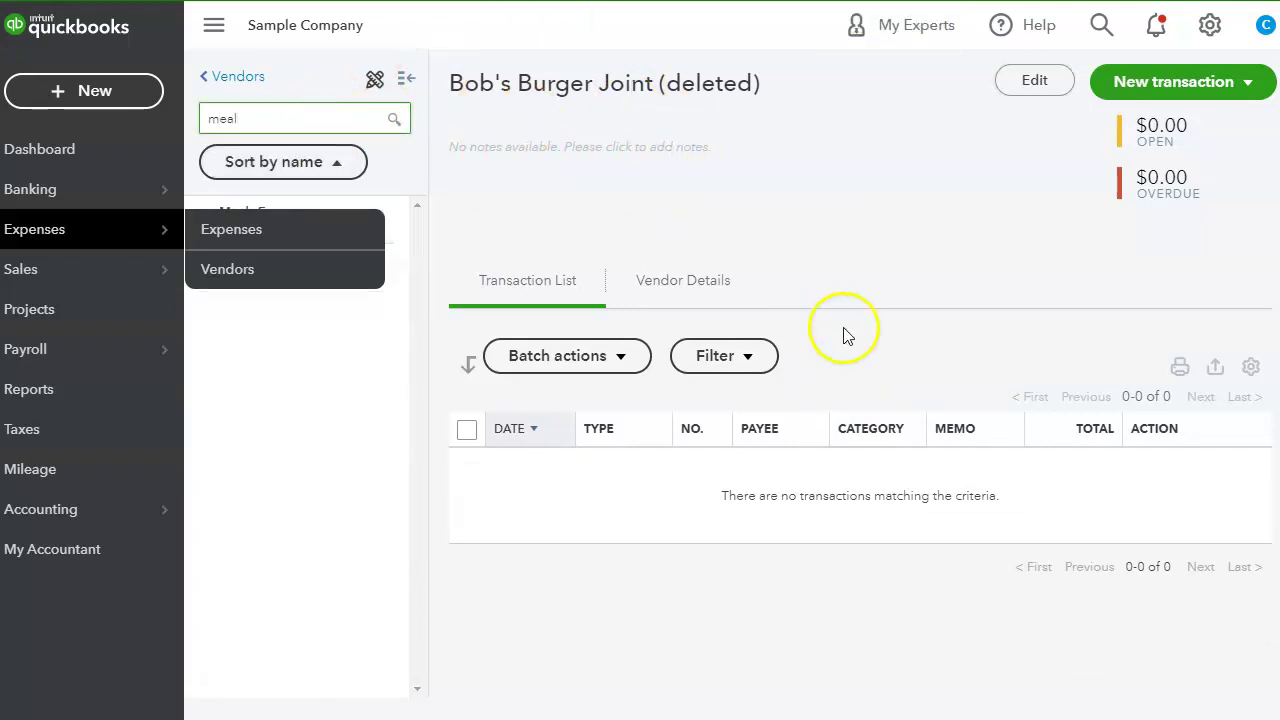
left_click(362, 208)
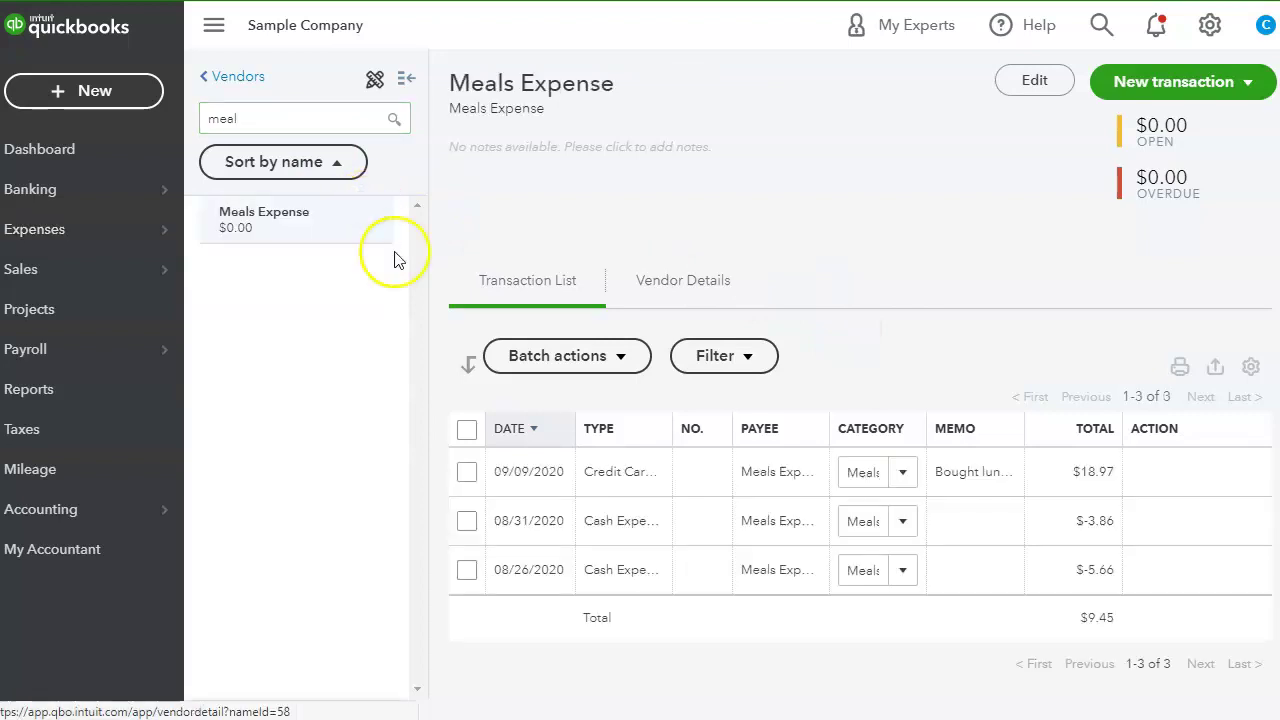